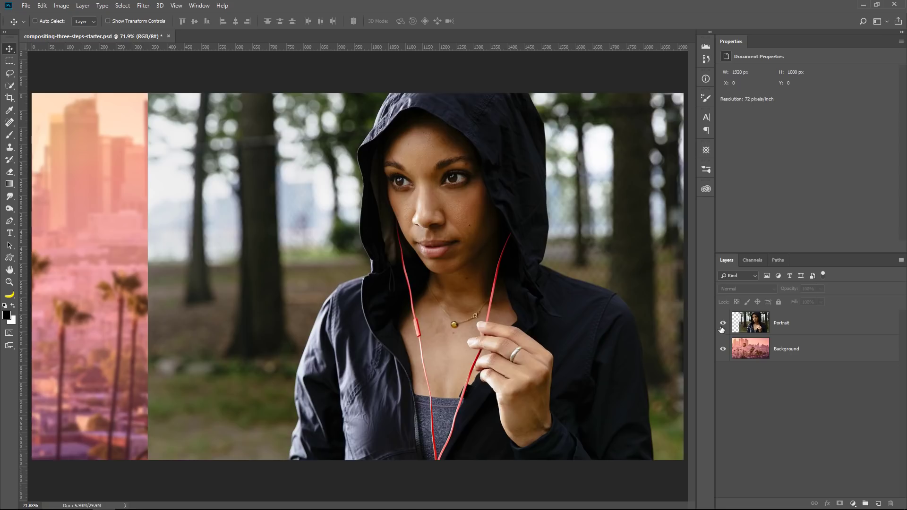
# Step: Activate the Portrait layer and paint a partial quick selection over the woman's forehead and cheek
pyautogui.click(723, 326)
pyautogui.click(811, 329)
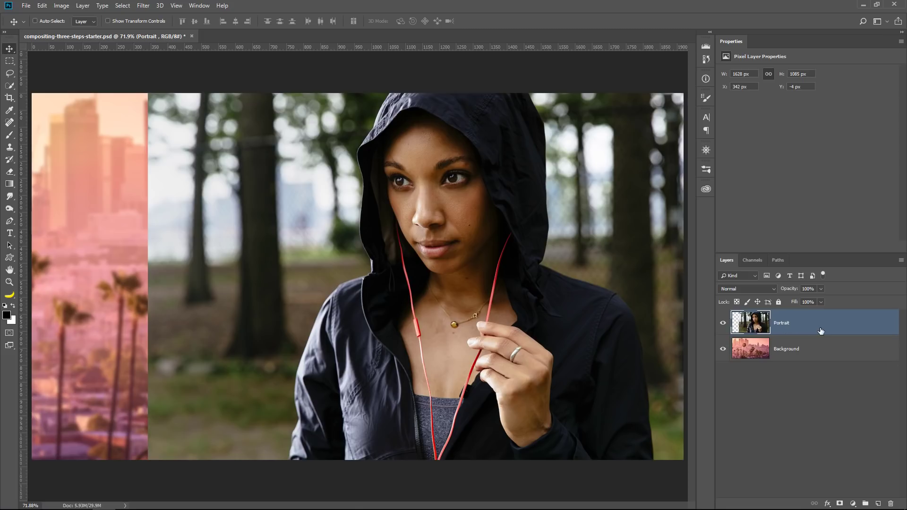
pyautogui.click(10, 87)
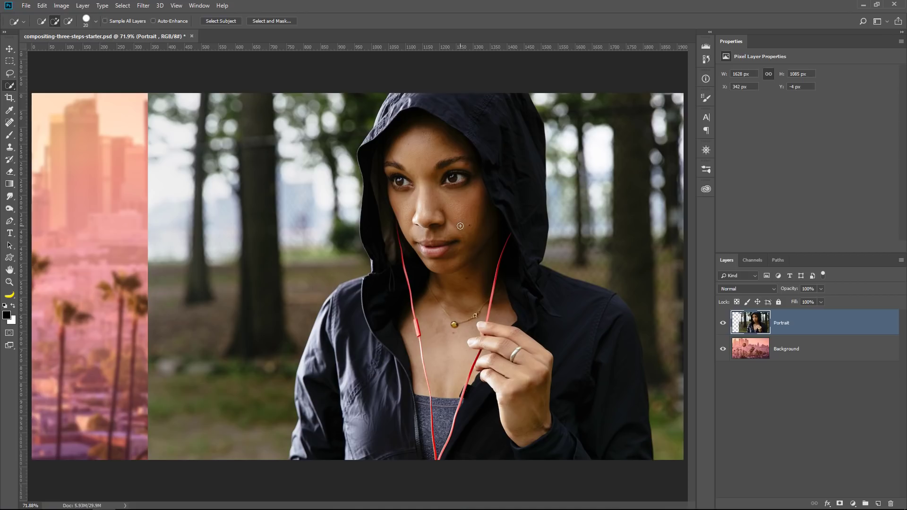
pyautogui.moveTo(464, 145)
pyautogui.mouseDown()
pyautogui.moveTo(453, 175)
pyautogui.moveTo(490, 229)
pyautogui.mouseUp()
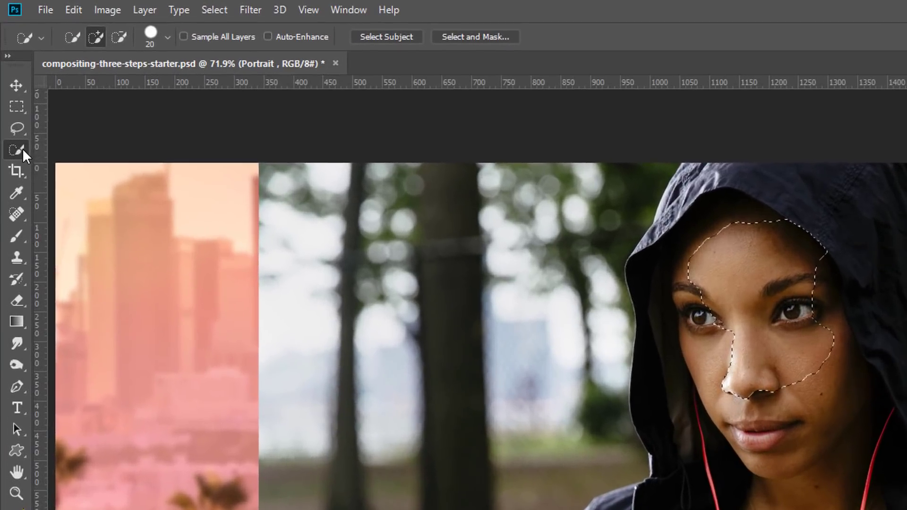
# Step: Replace the partial selection using Select Subject and mask the Portrait layer with the new selection of the woman
pyautogui.rightClick(13, 113)
pyautogui.click(72, 155)
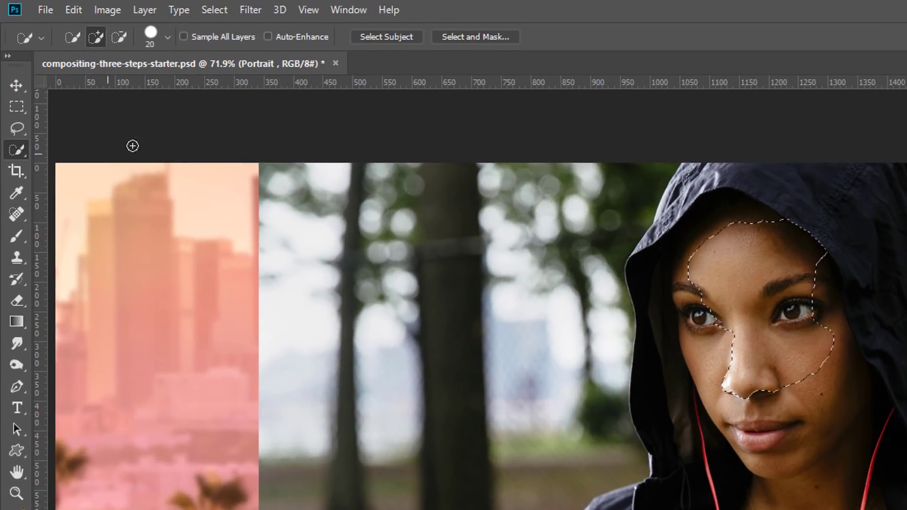
pyautogui.click(394, 41)
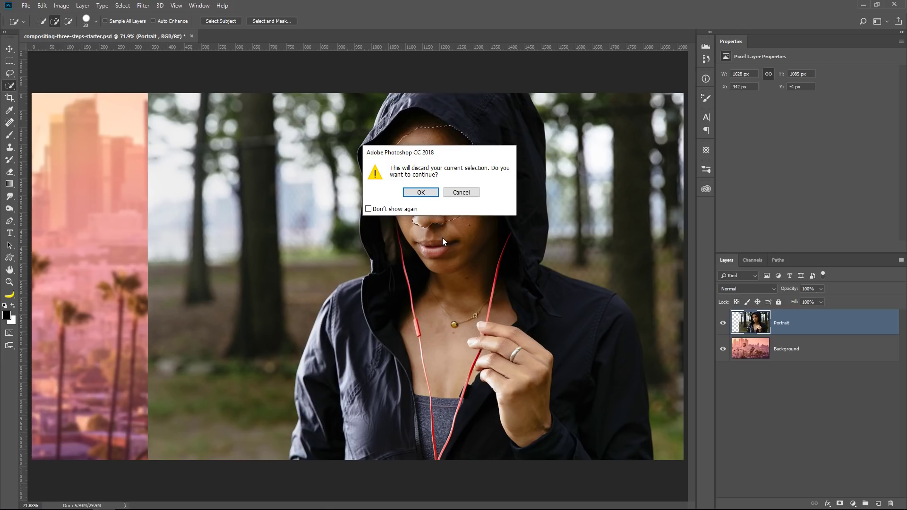
pyautogui.click(426, 194)
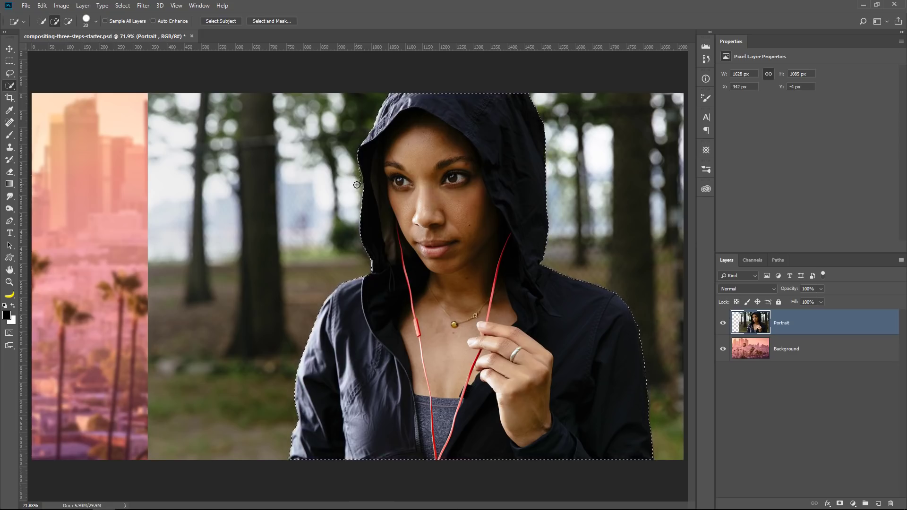
pyautogui.press('alt')
pyautogui.click(838, 504)
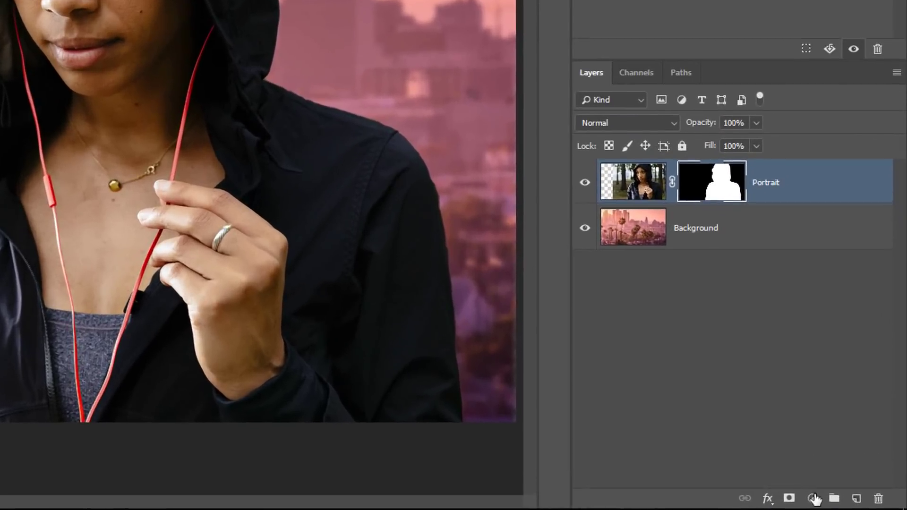
# Step: Add a Black & White adjustment layer above Portrait and name it "Luminosity Check"
pyautogui.click(852, 504)
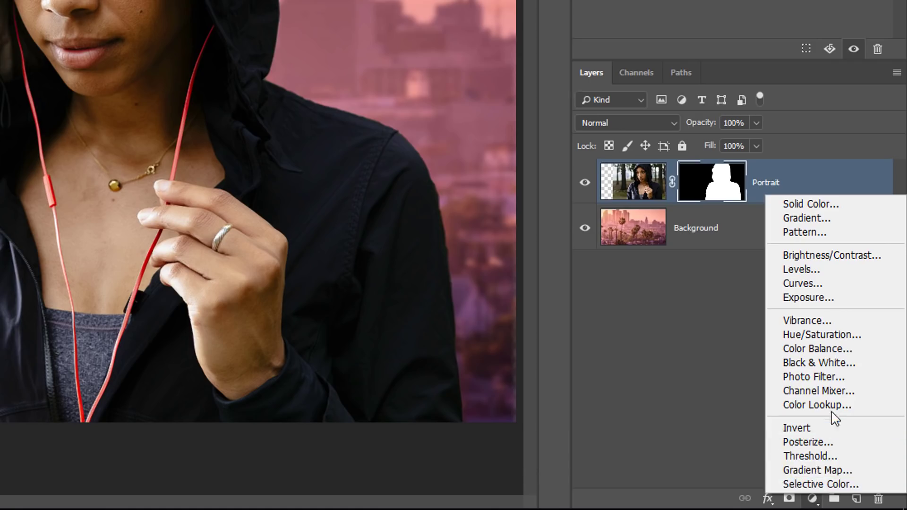
pyautogui.click(821, 362)
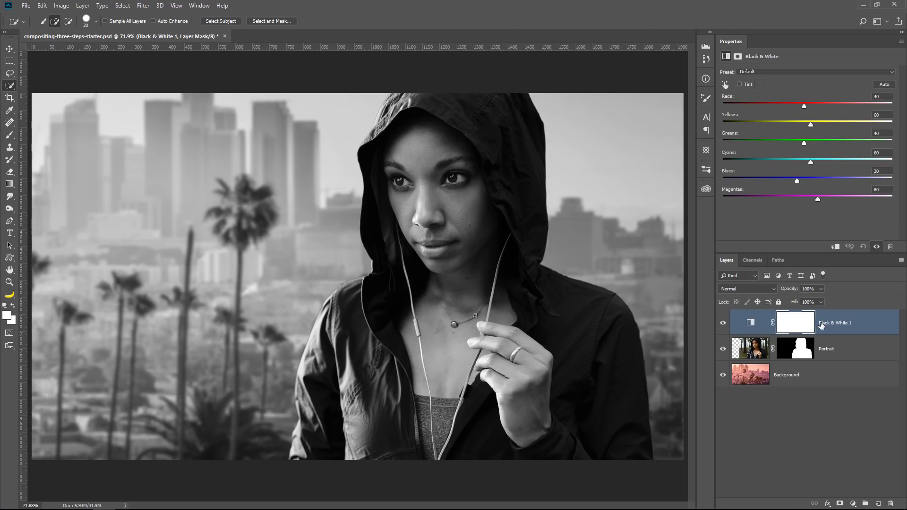
pyautogui.doubleClick(839, 324)
pyautogui.write('Lumin')
pyautogui.write('osity Check')
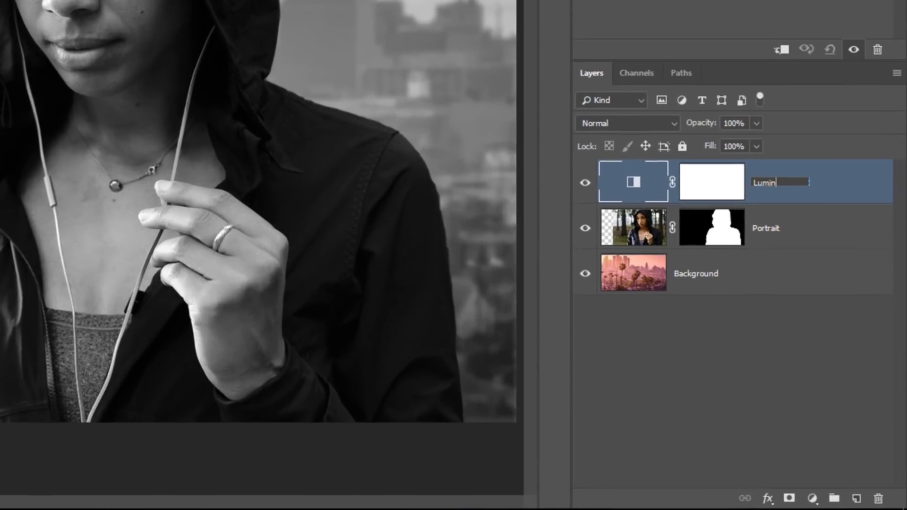
pyautogui.press('Return')
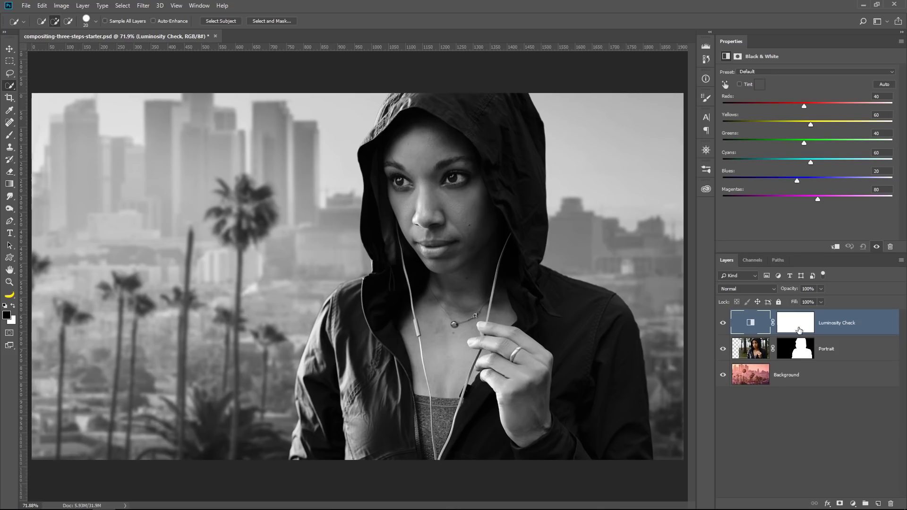
# Step: Delete the layer mask of the Luminosity Check layer and give the layer a red color label
pyautogui.rightClick(798, 329)
pyautogui.click(819, 343)
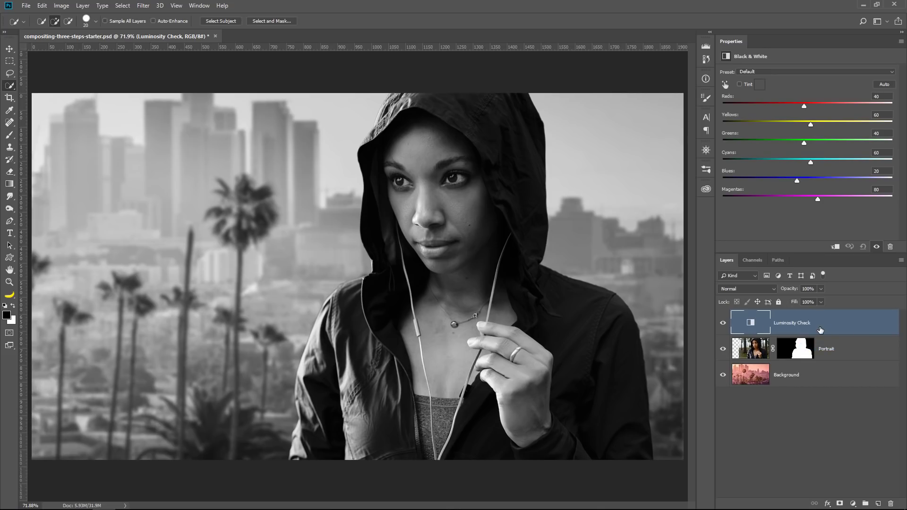
pyautogui.rightClick(853, 330)
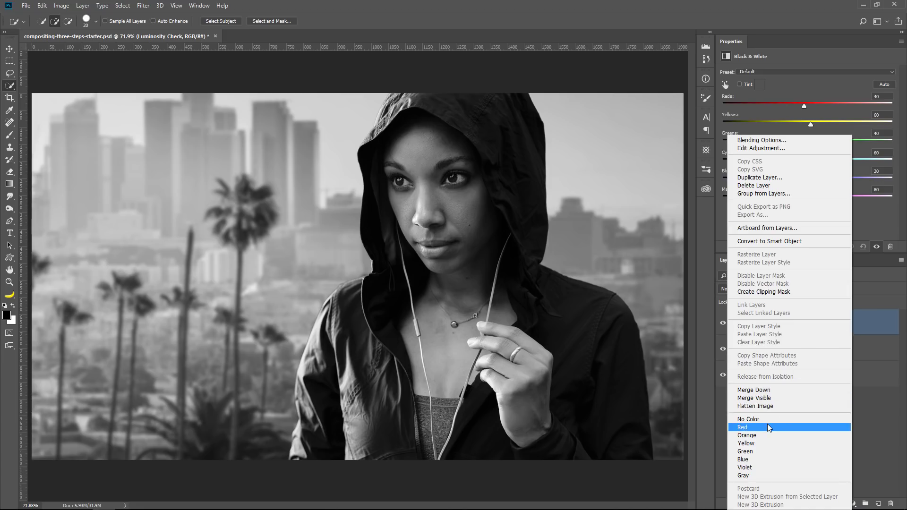
pyautogui.click(744, 427)
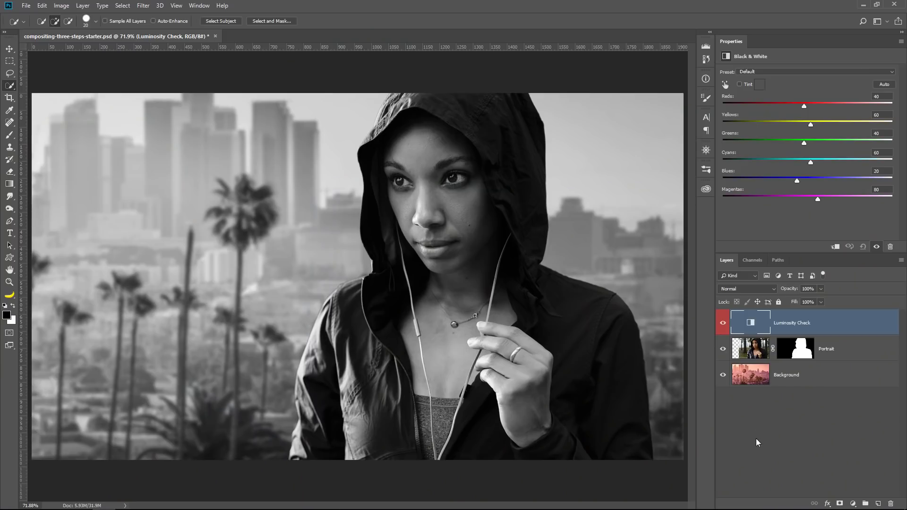
# Step: Compare the greyscale tones of the woman and the city by toggling the Portrait layer, leaving it hidden and Background selected
pyautogui.click(722, 348)
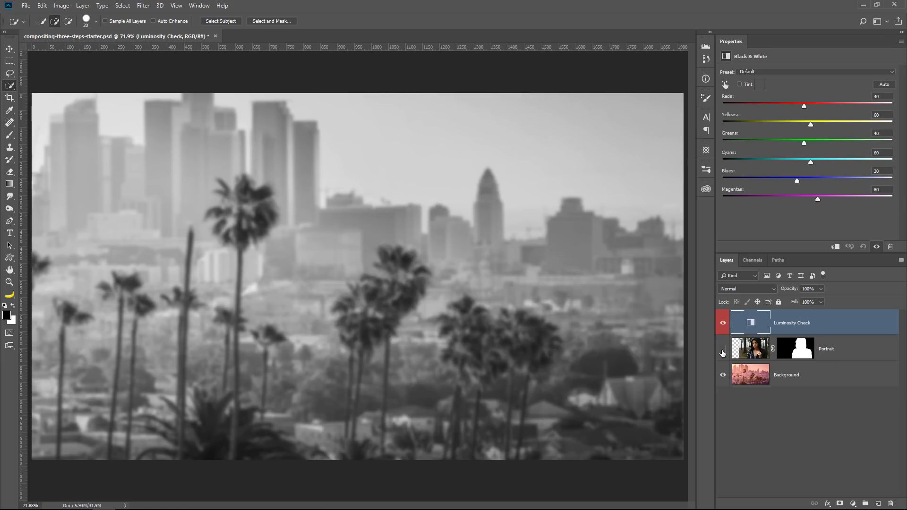
pyautogui.click(723, 349)
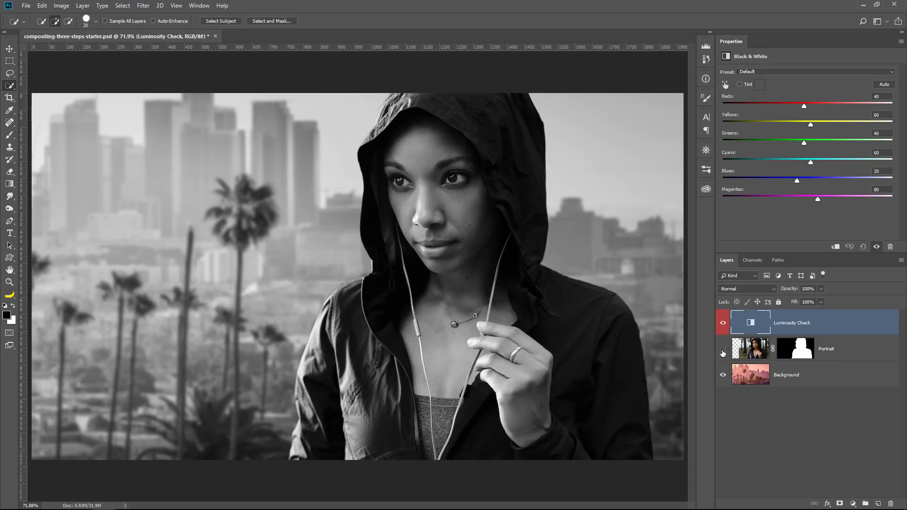
pyautogui.click(723, 349)
pyautogui.click(794, 379)
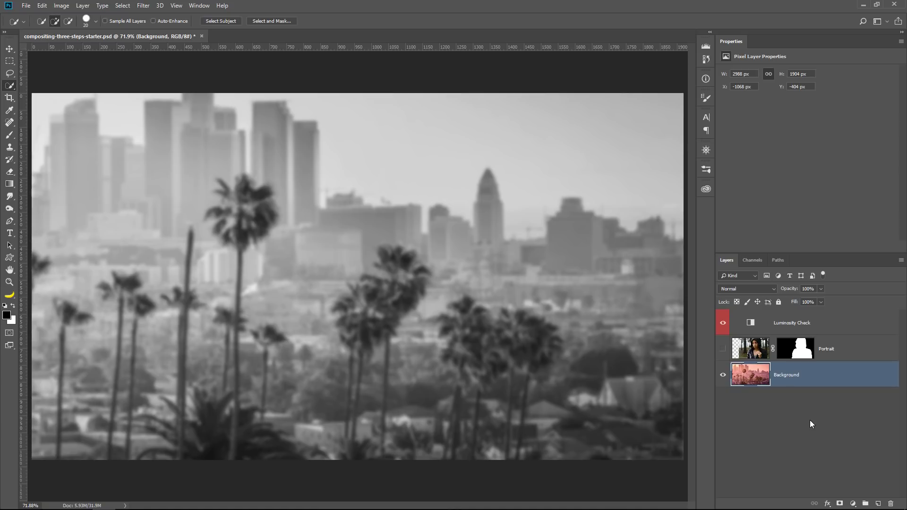
pyautogui.click(722, 349)
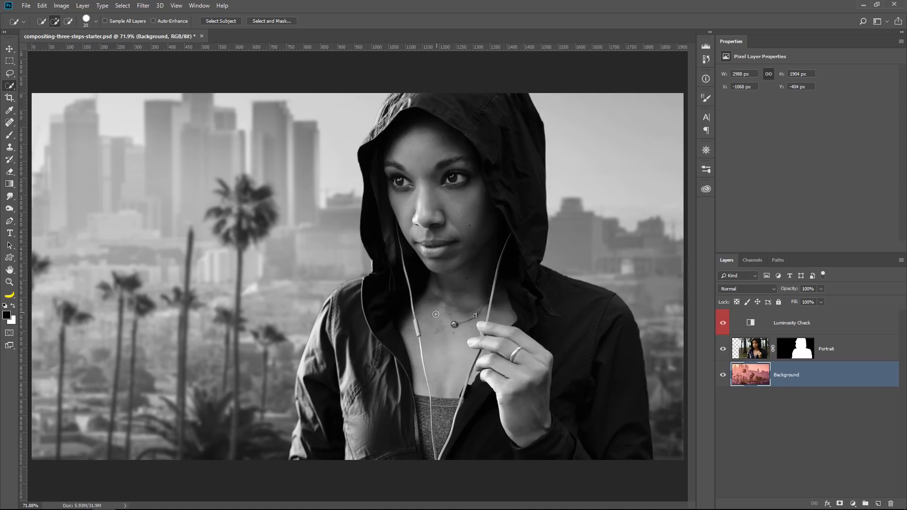
pyautogui.click(722, 349)
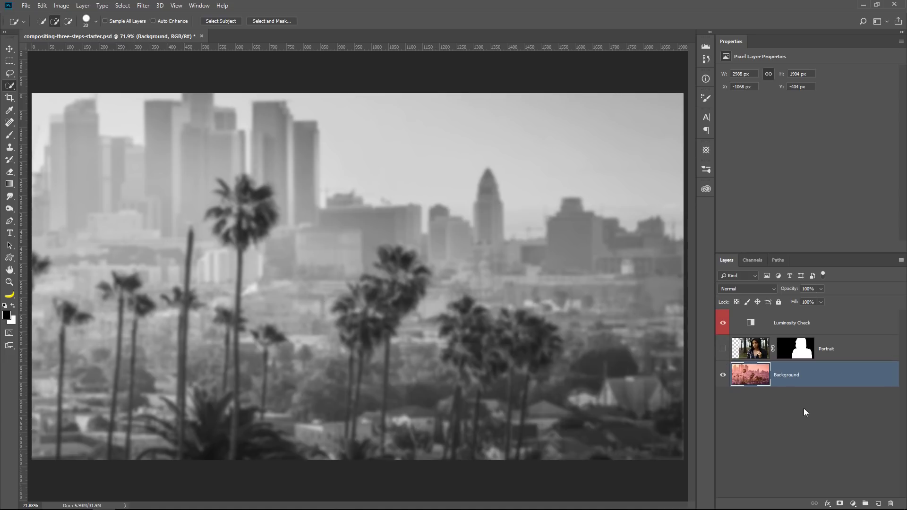
# Step: Add a Levels adjustment layer above Background and set its black input level to 52
pyautogui.click(852, 503)
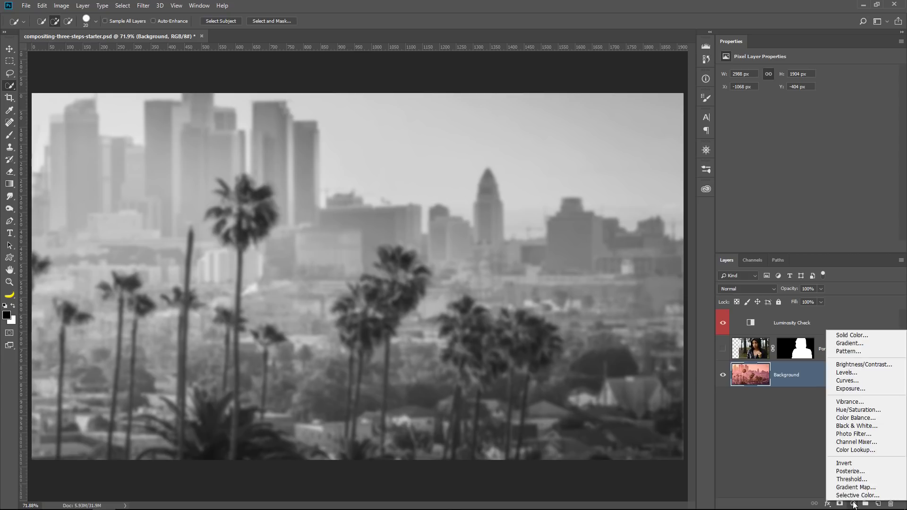
pyautogui.click(852, 375)
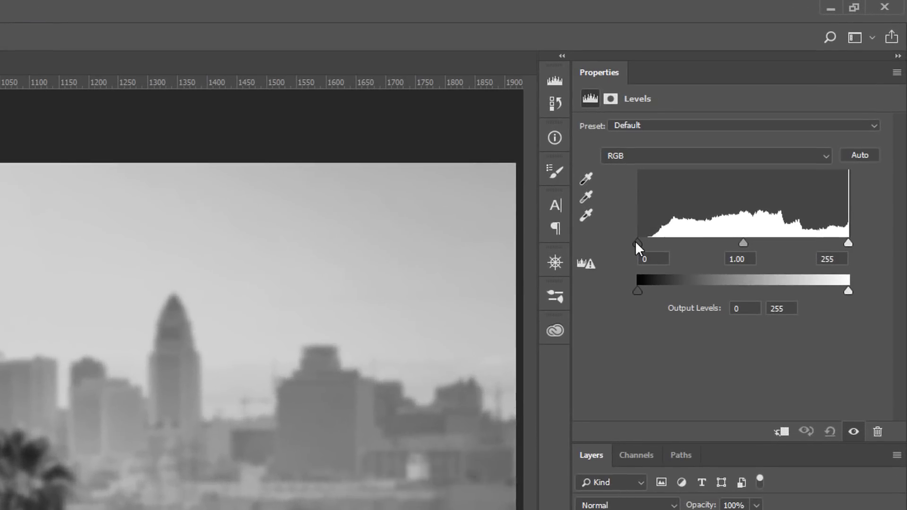
pyautogui.moveTo(634, 240)
pyautogui.mouseDown()
pyautogui.moveTo(643, 243)
pyautogui.moveTo(635, 241)
pyautogui.mouseUp()
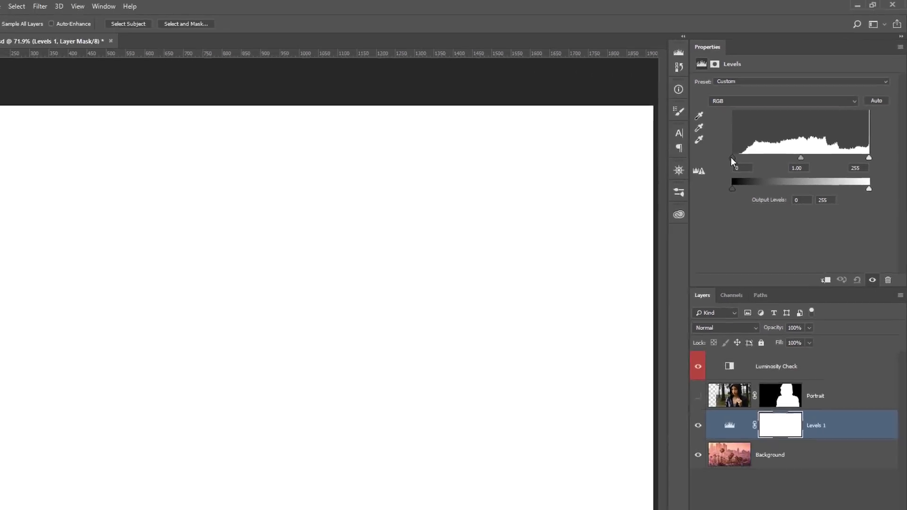
pyautogui.keyDown('alt'); pyautogui.click(726, 162); pyautogui.keyUp('alt')
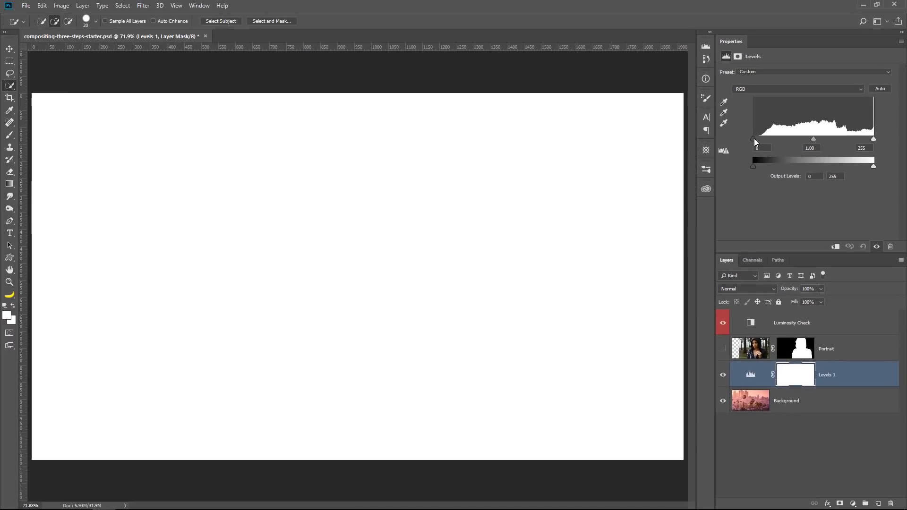
pyautogui.moveTo(753, 138); pyautogui.dragTo(777, 141)
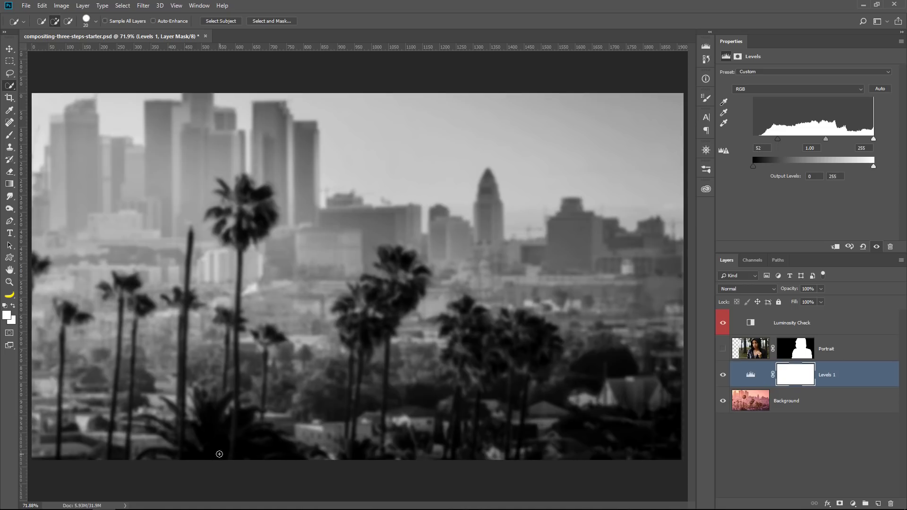
# Step: Set the Levels white input level to 174, and delete the Levels adjustment layer
pyautogui.moveTo(872, 140); pyautogui.dragTo(868, 139)
pyautogui.moveTo(865, 140); pyautogui.dragTo(834, 140)
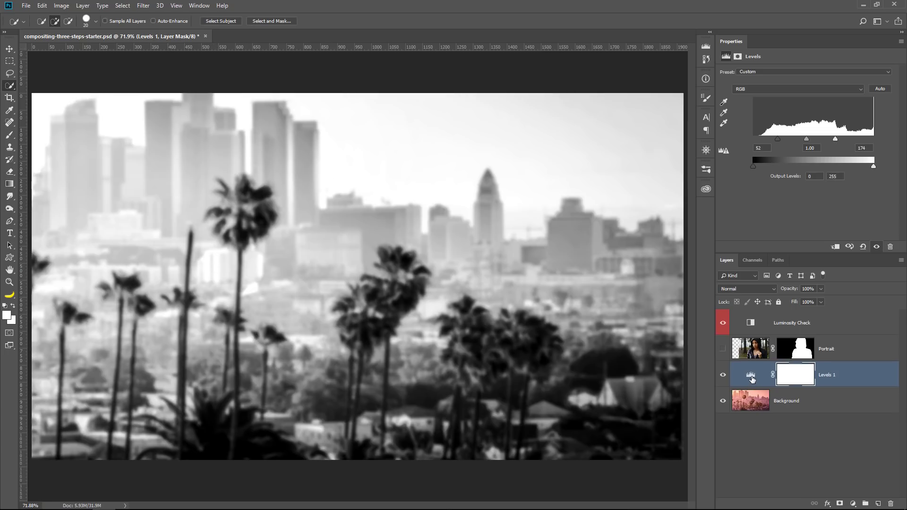
pyautogui.moveTo(750, 378); pyautogui.dragTo(890, 503)
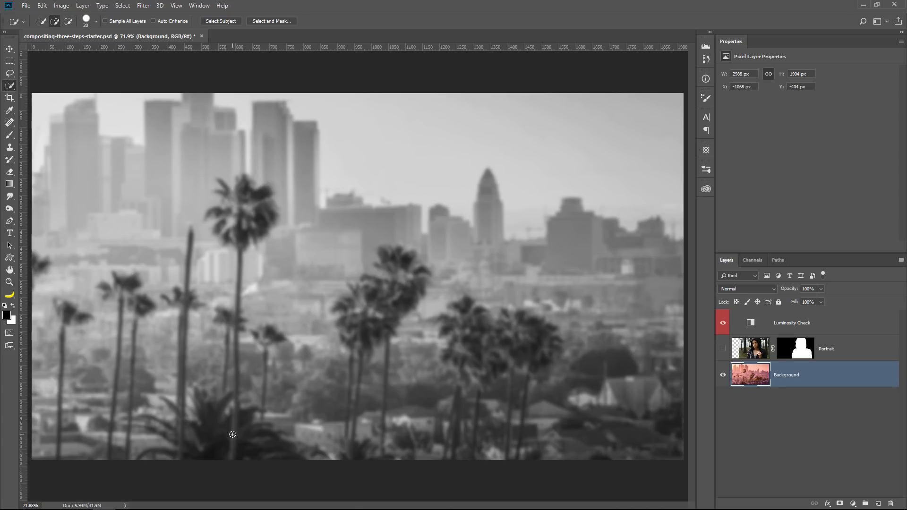
# Step: Show the Portrait layer and add a Curves adjustment layer above it, clipped to Portrait
pyautogui.click(724, 348)
pyautogui.click(747, 352)
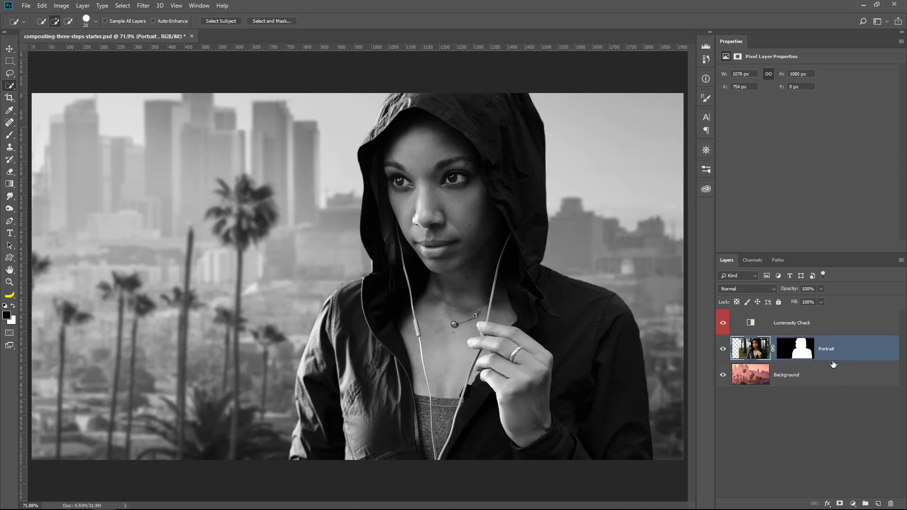
pyautogui.click(853, 503)
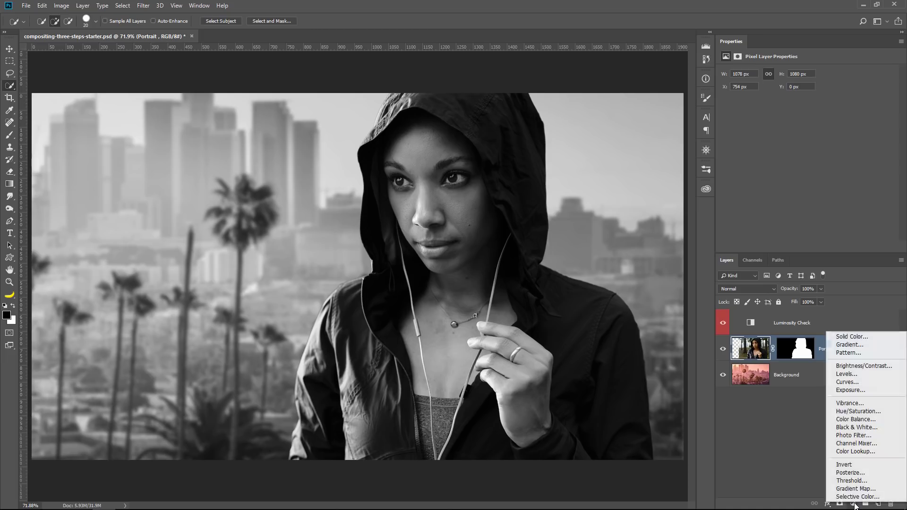
pyautogui.click(862, 386)
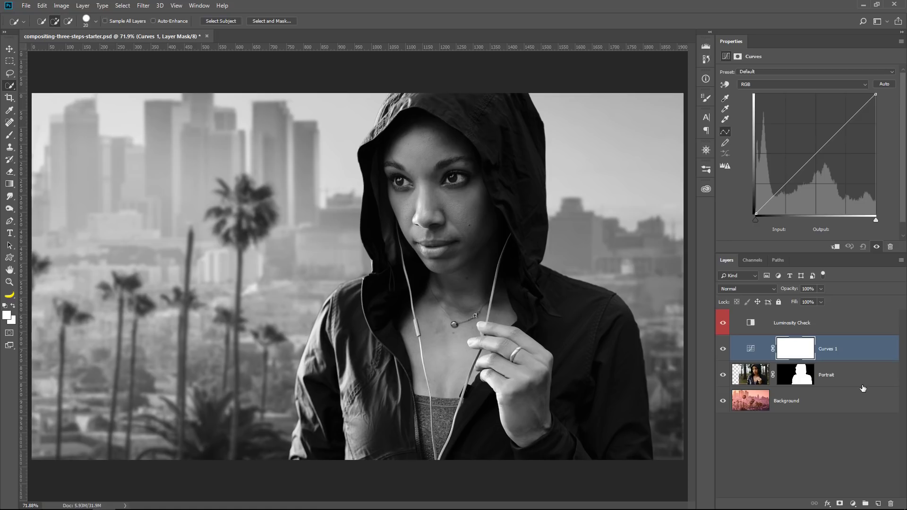
pyautogui.click(834, 247)
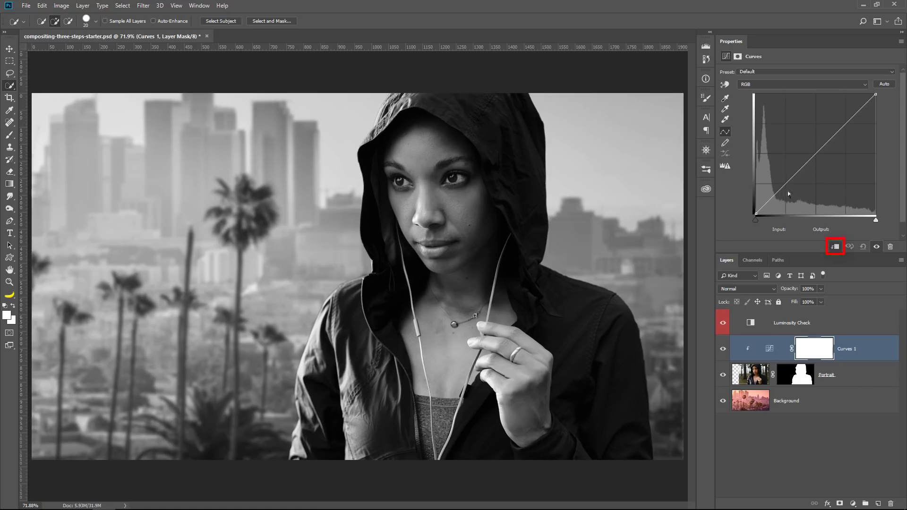
# Step: Try bending the portrait's curve and preview shadow clipping while shifting its black point
pyautogui.moveTo(791, 173); pyautogui.dragTo(825, 239)
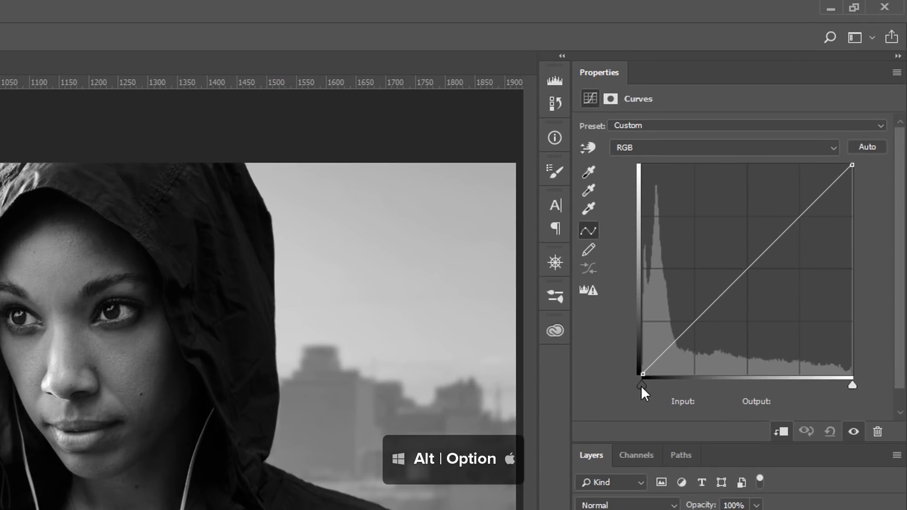
pyautogui.keyDown('alt'); pyautogui.click(641, 385); pyautogui.keyUp('alt')
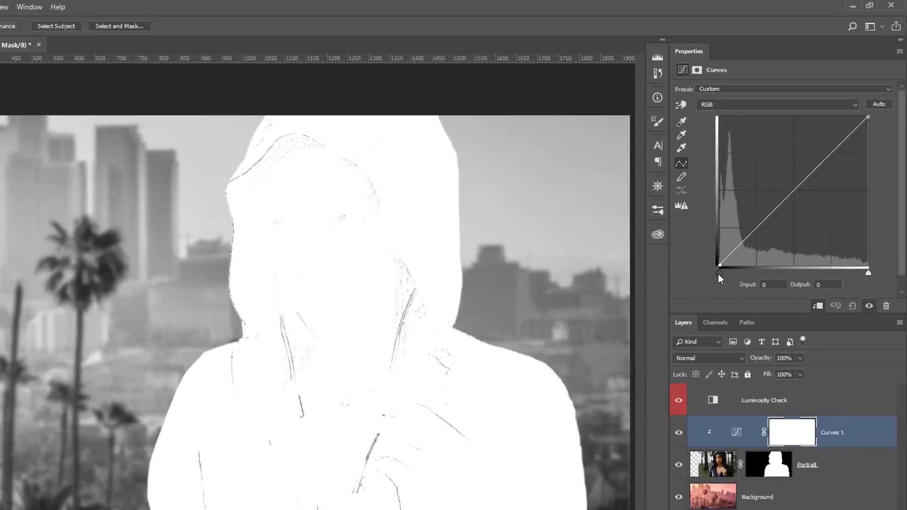
pyautogui.moveTo(717, 274); pyautogui.dragTo(723, 274)
pyautogui.moveTo(758, 222); pyautogui.dragTo(751, 221)
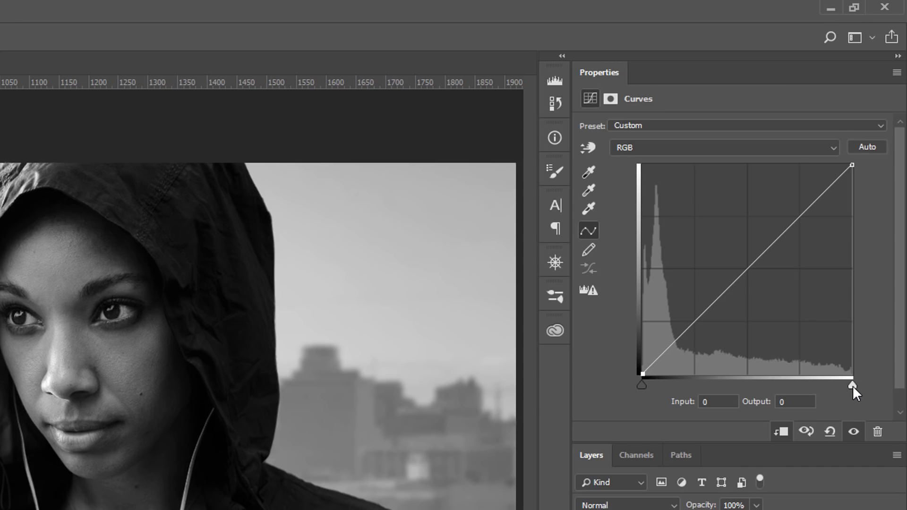
# Step: Preview highlight clipping on the portrait and set the white point of its curve to input 196
pyautogui.moveTo(852, 385); pyautogui.dragTo(851, 385)
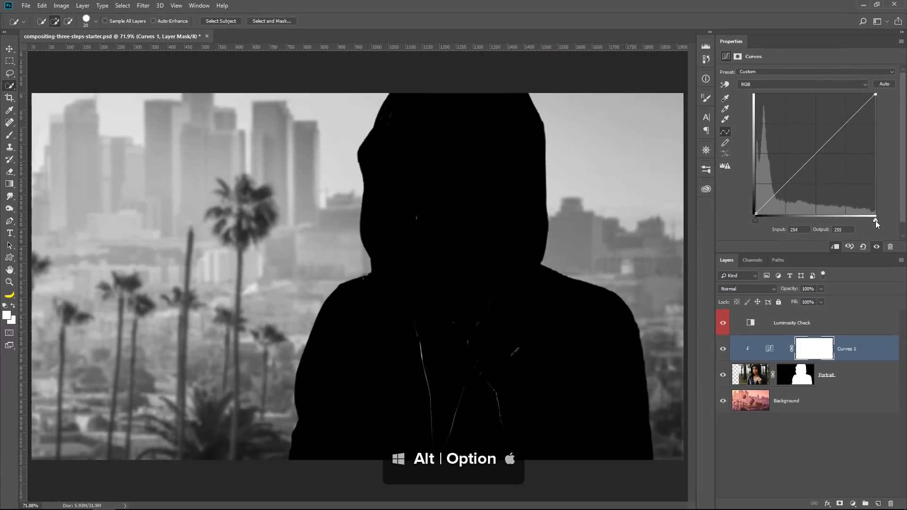
pyautogui.moveTo(874, 220); pyautogui.dragTo(847, 221)
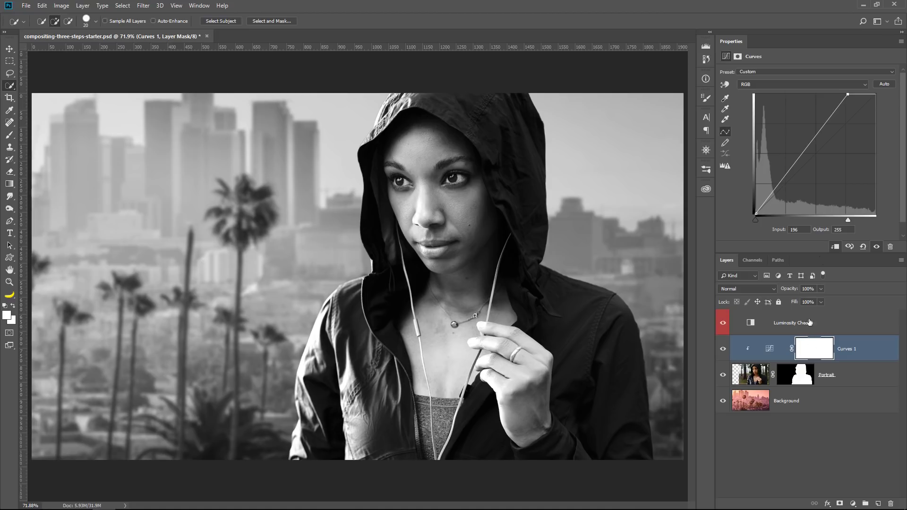
# Step: Reset the portrait's curve, and sample the background's dark palm foliage with the Eyedropper to check its brightness in the Color Picker
pyautogui.click(863, 246)
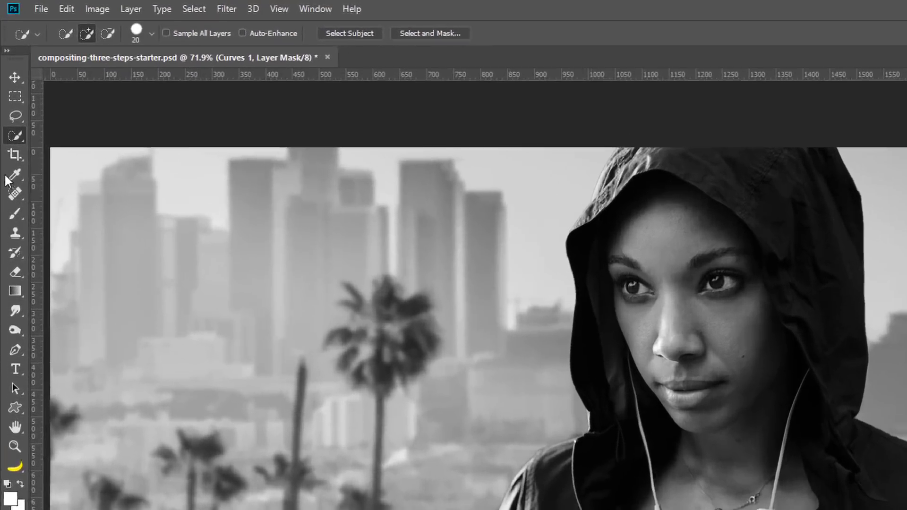
pyautogui.click(9, 109)
pyautogui.click(84, 193)
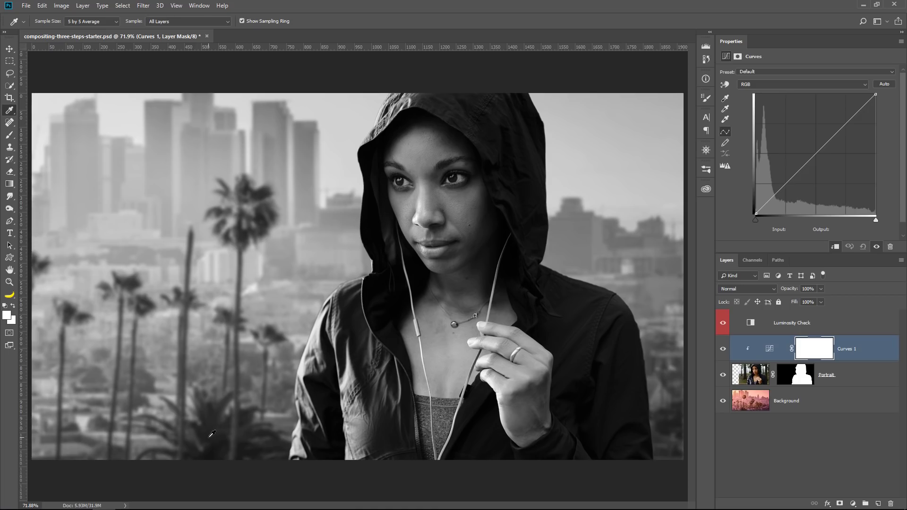
pyautogui.click(212, 434)
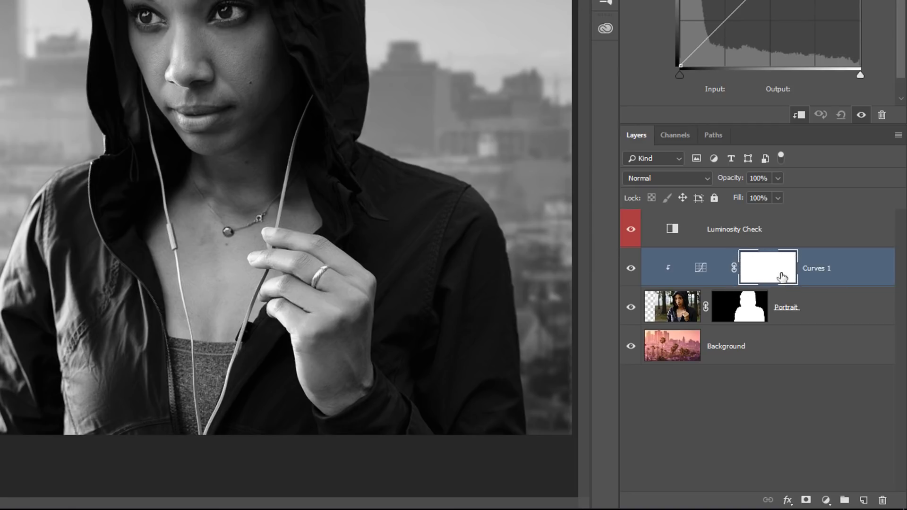
pyautogui.click(698, 277)
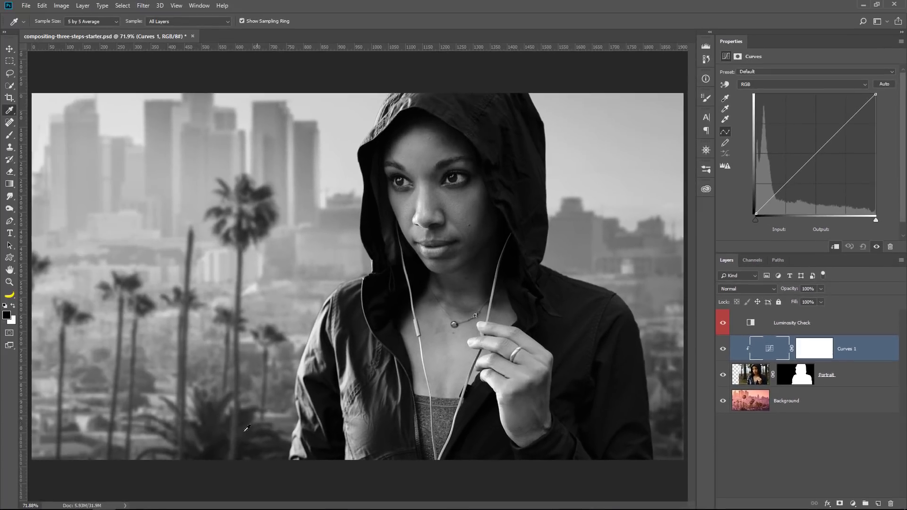
pyautogui.click(214, 433)
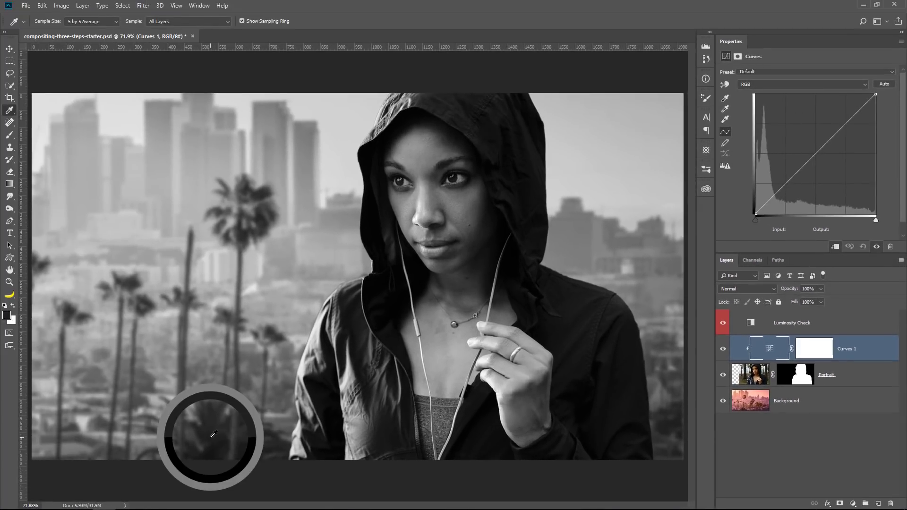
pyautogui.click(7, 316)
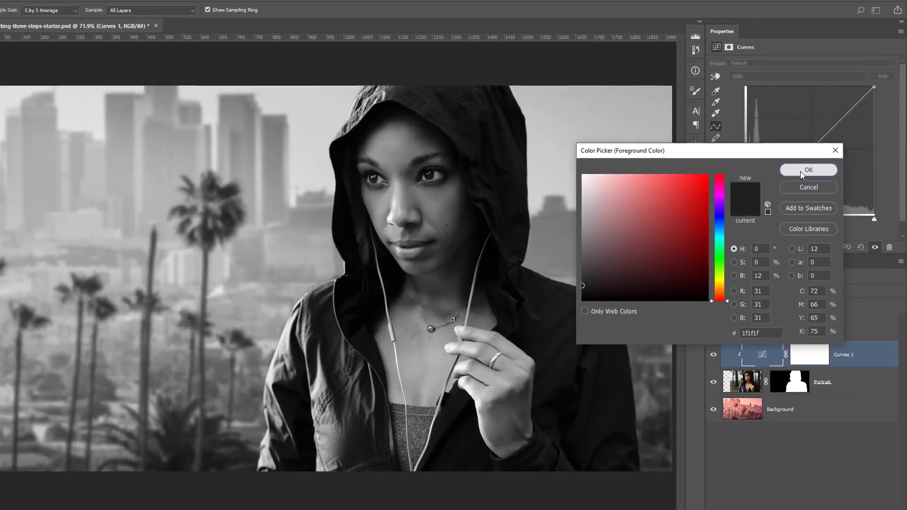
pyautogui.click(677, 80)
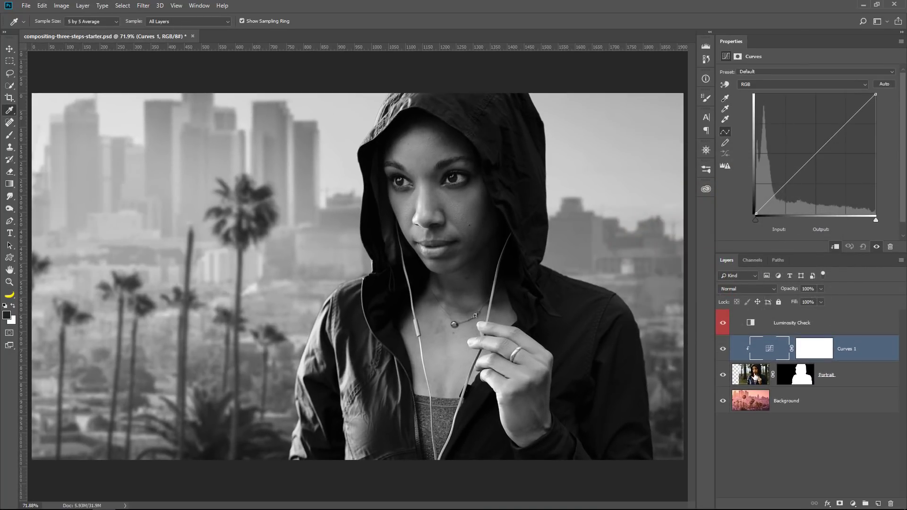
# Step: Sample the darkest part inside the portrait's hood and check its brightness in the Color Picker
pyautogui.click(508, 229)
pyautogui.click(6, 315)
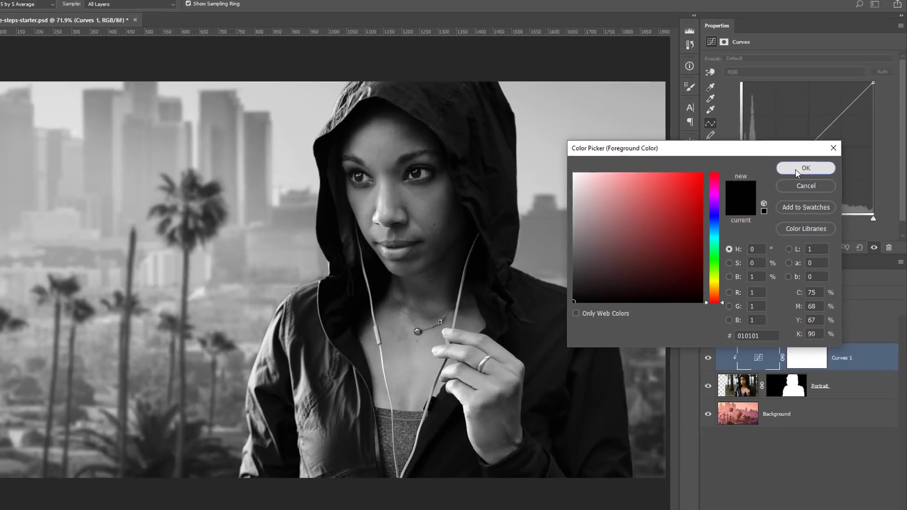
pyautogui.click(677, 80)
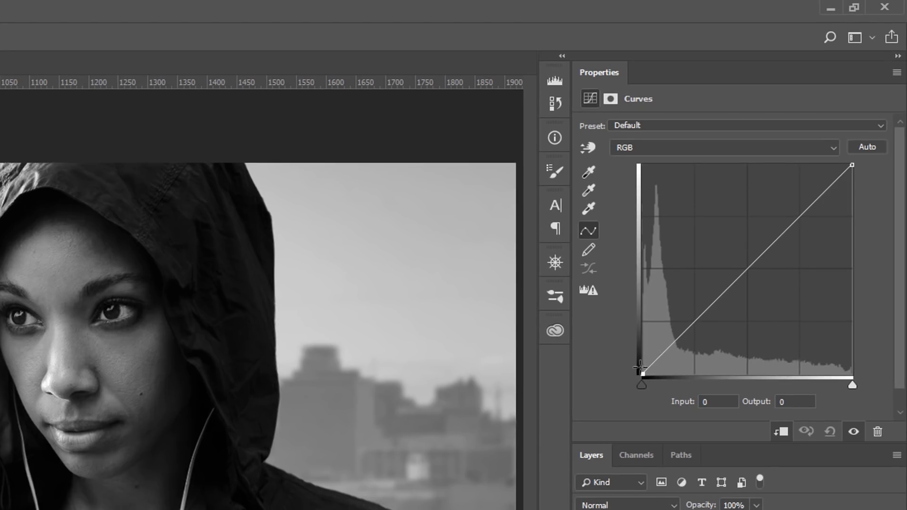
# Step: Raise the curve's black point to output 20, and resample the hood's shadow to check its brightness
pyautogui.moveTo(756, 213); pyautogui.dragTo(755, 208)
pyautogui.moveTo(640, 365); pyautogui.dragTo(641, 357)
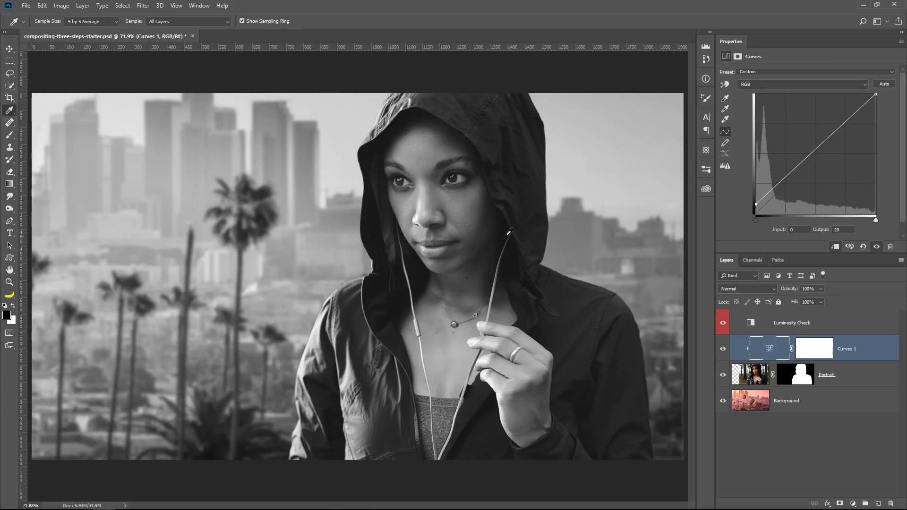
pyautogui.moveTo(508, 231); pyautogui.dragTo(509, 232)
pyautogui.click(7, 315)
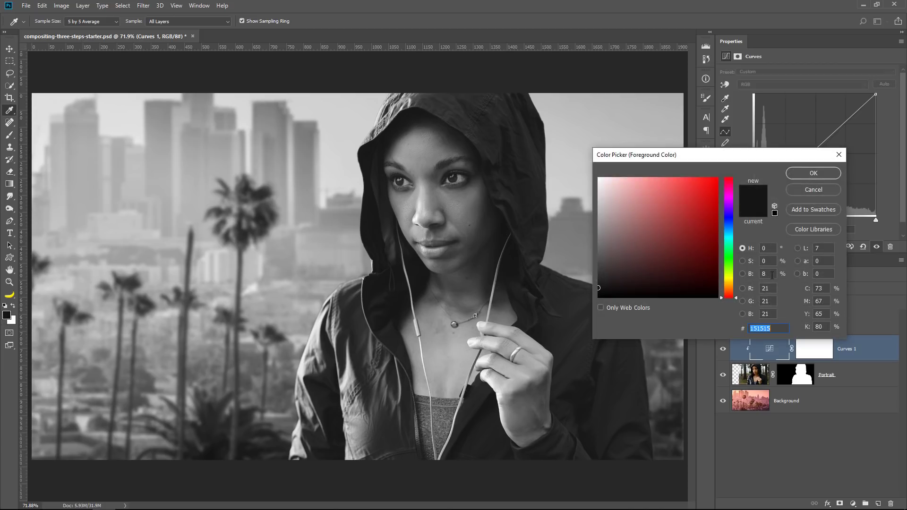
pyautogui.click(810, 173)
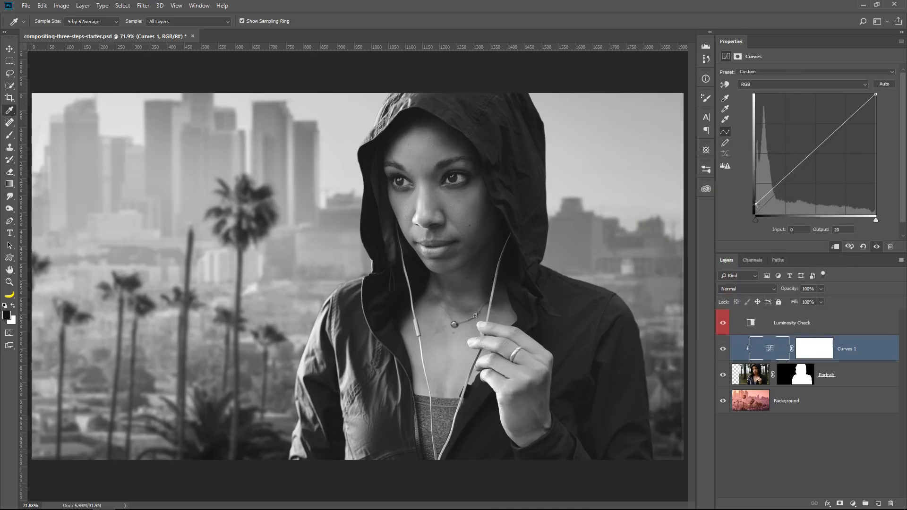
# Step: Set the curve's black point to output 27 and white point to output 209, and compare the portrait with and without the adjustment
pyautogui.moveTo(755, 203); pyautogui.dragTo(754, 202)
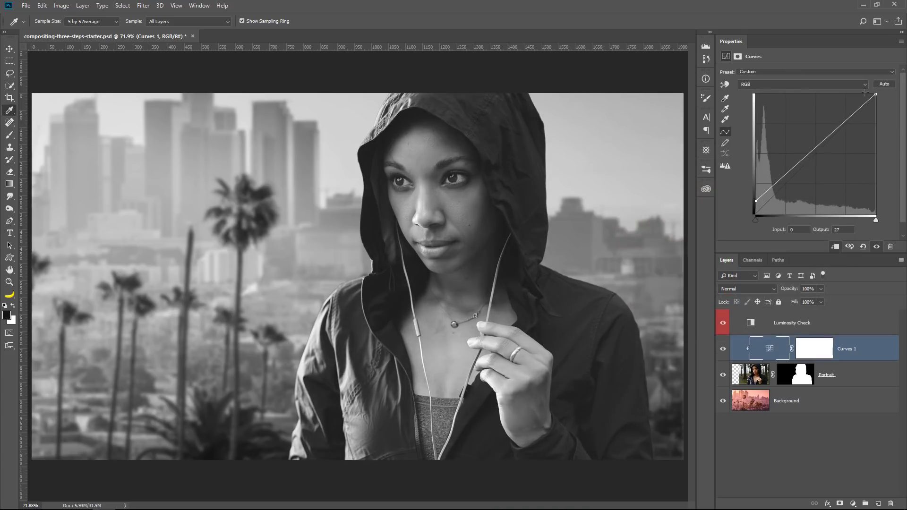
pyautogui.moveTo(876, 95); pyautogui.dragTo(875, 116)
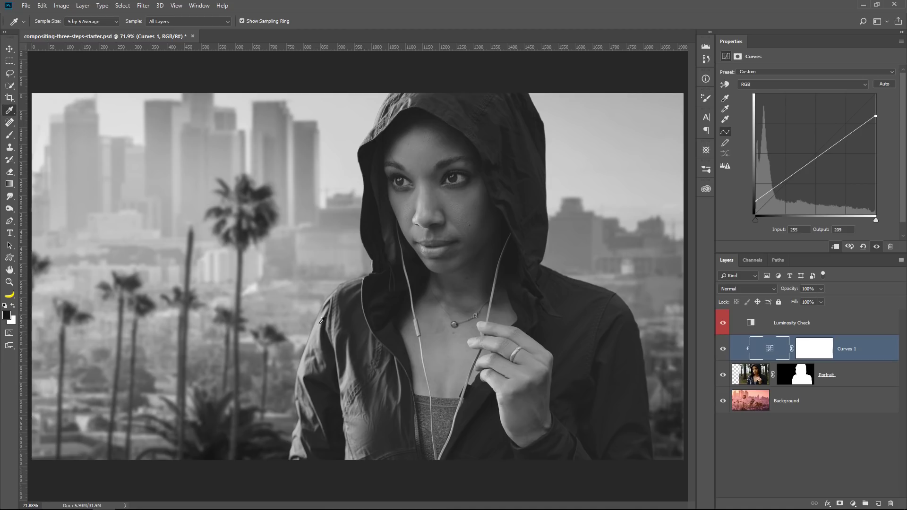
pyautogui.click(723, 349)
pyautogui.click(723, 350)
pyautogui.click(723, 349)
pyautogui.click(723, 349)
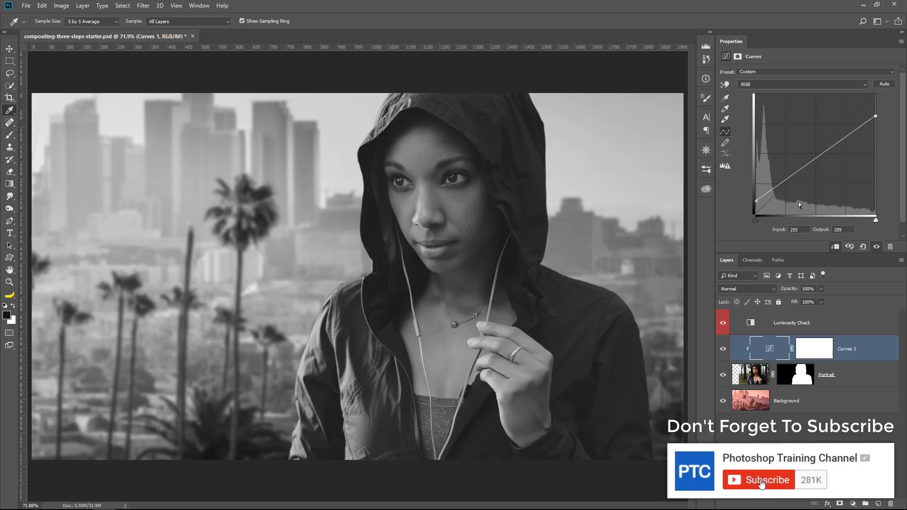
# Step: Bend the curve into an S with a lowered shadow point and a highlight point at input 168, output 163, and compare before and after
pyautogui.moveTo(785, 180); pyautogui.dragTo(787, 184)
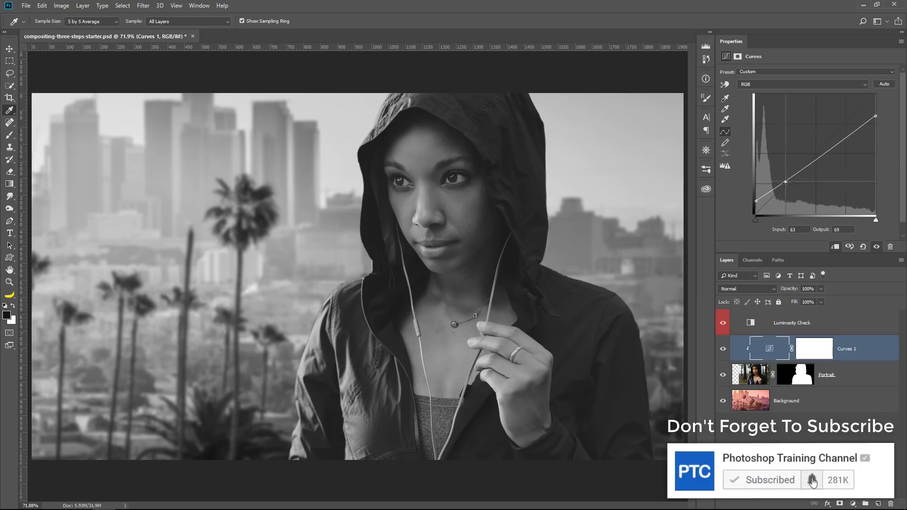
pyautogui.moveTo(841, 146); pyautogui.dragTo(835, 137)
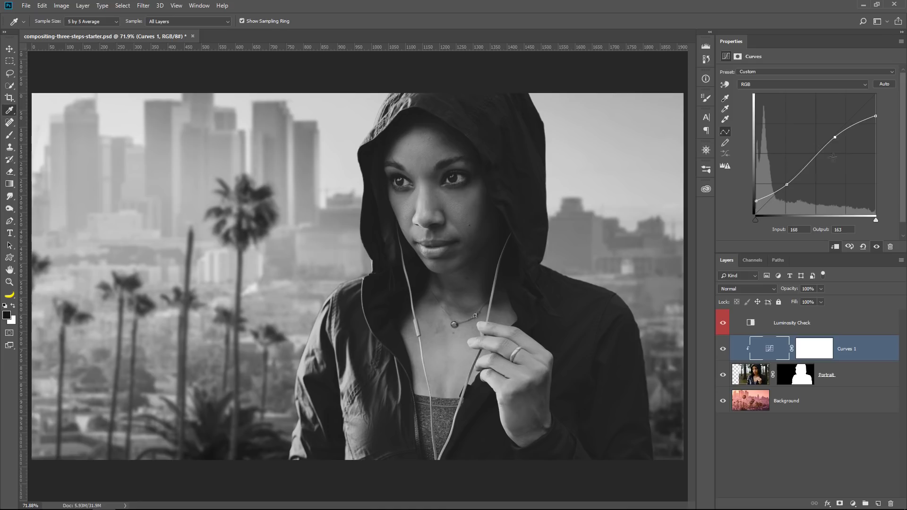
pyautogui.click(722, 350)
pyautogui.click(722, 350)
# Step: Compare the composite in greyscale and in colour, and leave the Luminosity Check layer hidden
pyautogui.click(818, 325)
pyautogui.click(722, 325)
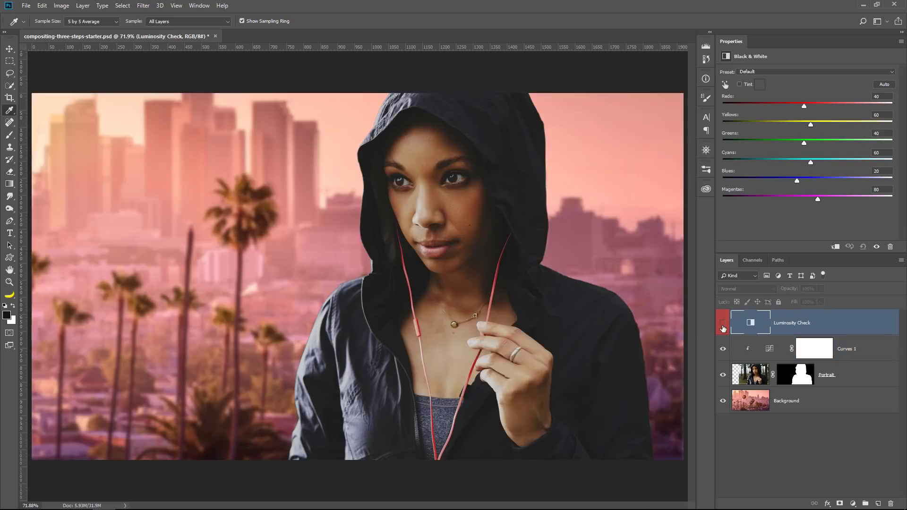
pyautogui.click(722, 325)
pyautogui.click(722, 326)
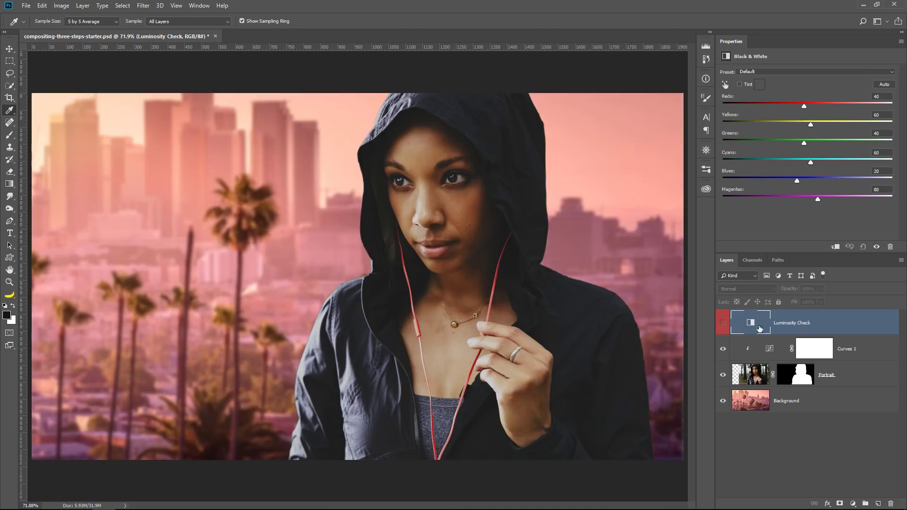
# Step: Rename the Curves 1 layer as Luminosity and set its blend mode to Luminosity
pyautogui.click(855, 352)
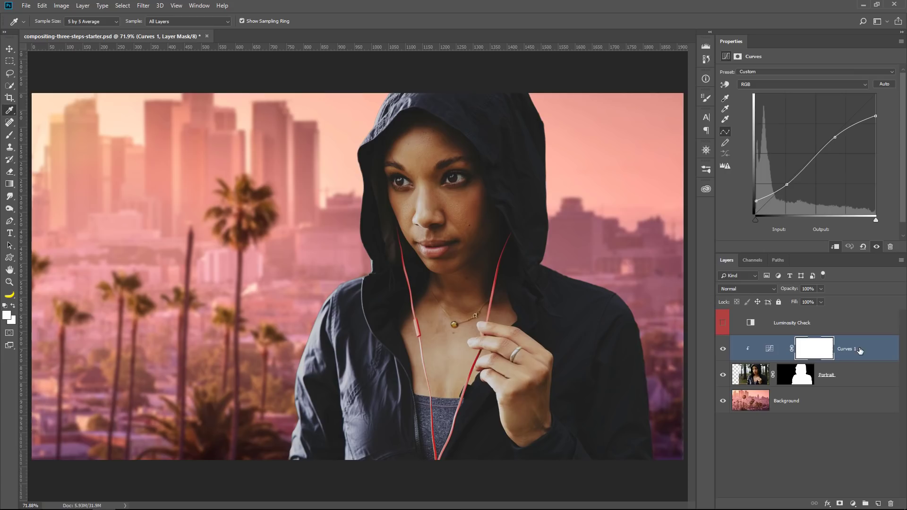
pyautogui.doubleClick(845, 350)
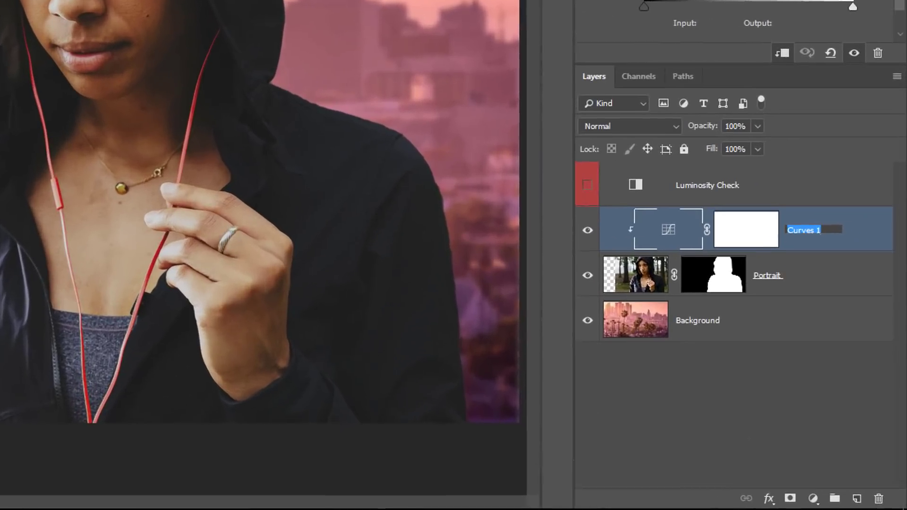
pyautogui.write('L')
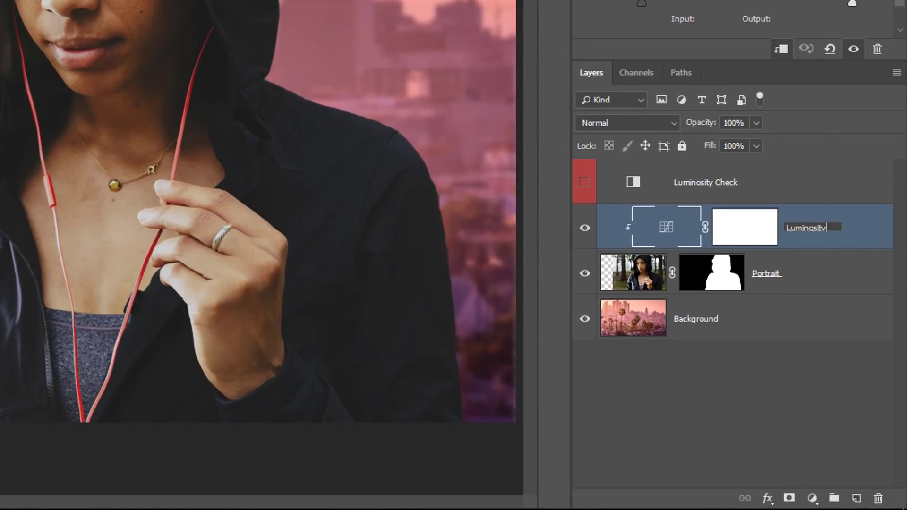
pyautogui.write('uminosity')
pyautogui.press('Return')
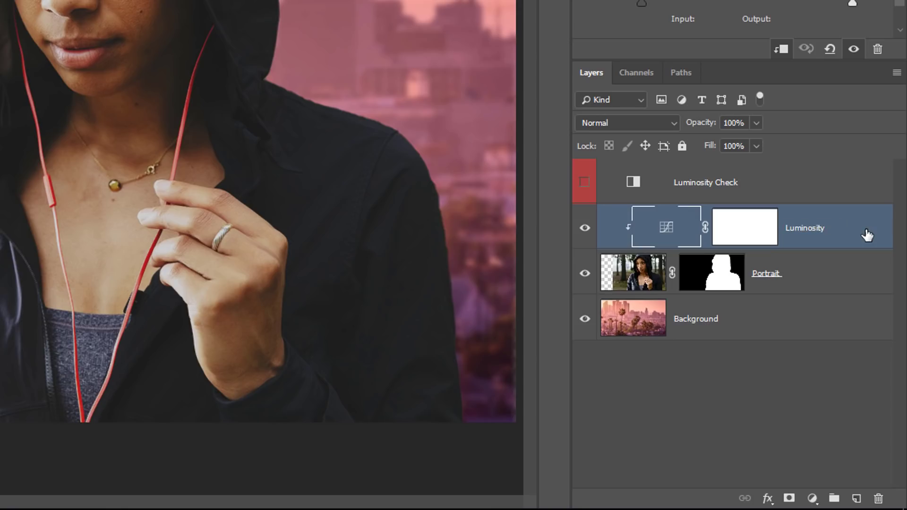
pyautogui.click(619, 124)
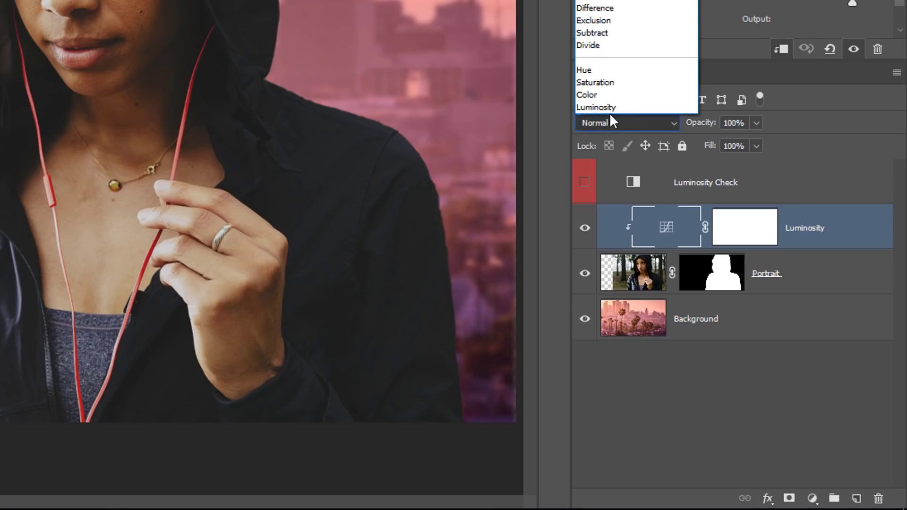
pyautogui.click(608, 106)
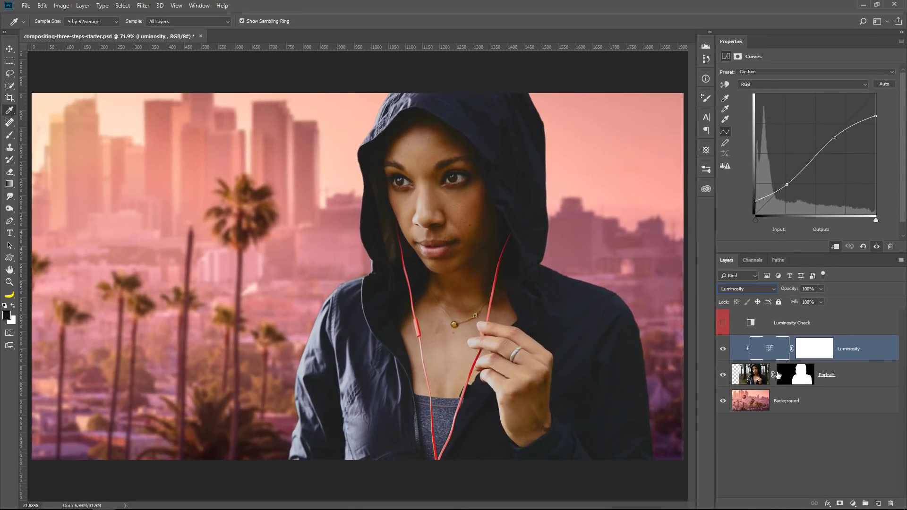
# Step: Add a test Curves layer above Luminosity with a near-vertical contrast curve, clip it to the portrait, and compare it on and off
pyautogui.click(853, 504)
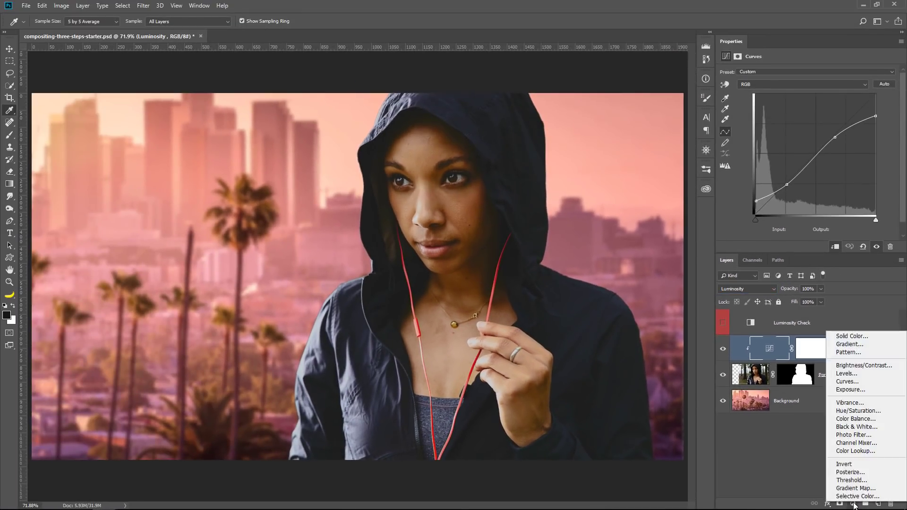
pyautogui.click(856, 384)
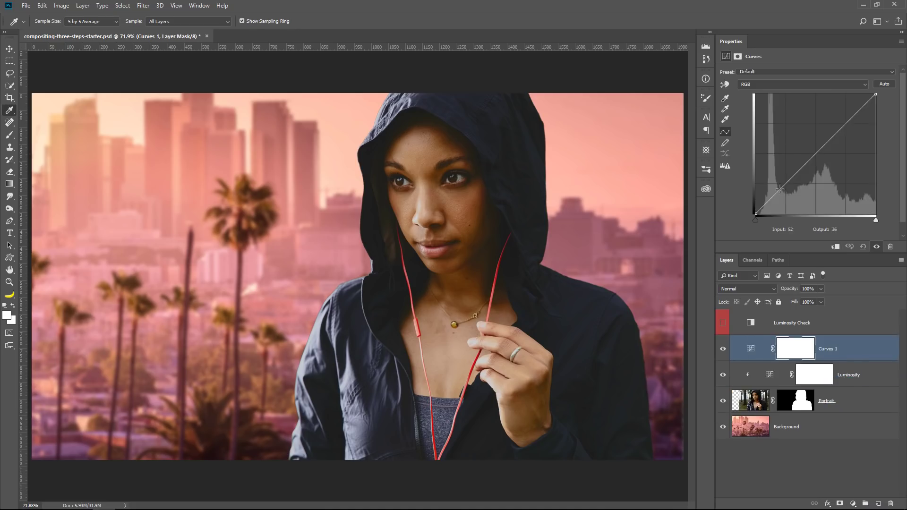
pyautogui.moveTo(779, 189); pyautogui.dragTo(804, 211)
pyautogui.moveTo(833, 180); pyautogui.dragTo(806, 131)
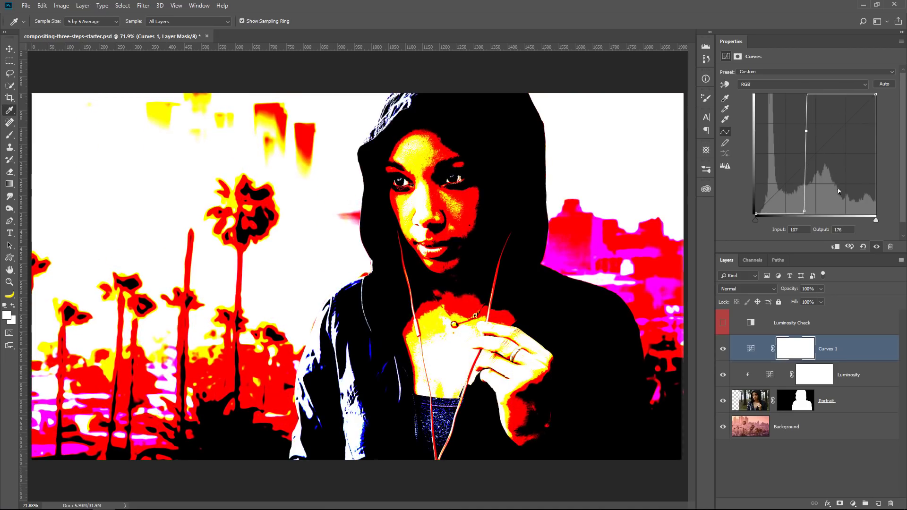
pyautogui.click(835, 247)
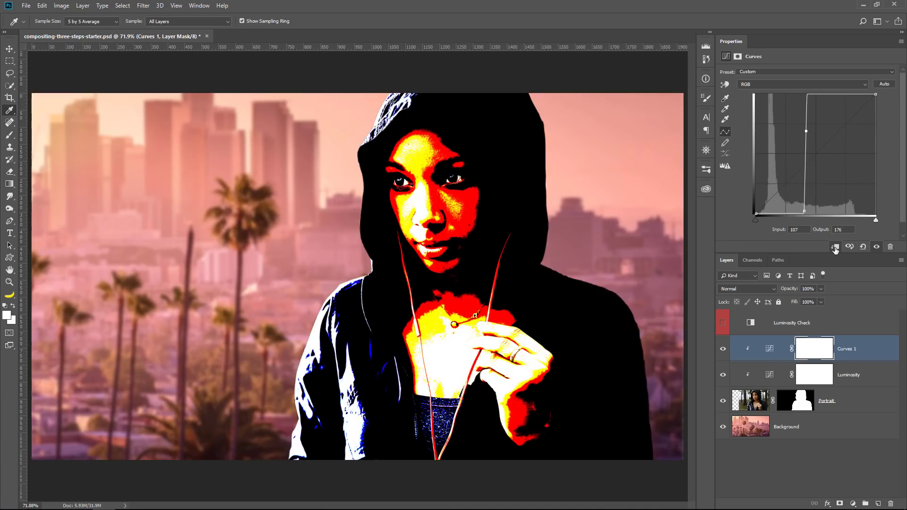
pyautogui.click(722, 350)
pyautogui.click(722, 351)
# Step: Zoom in on the face to 400% and compare the test curve's colours in Luminosity and Normal blend modes
pyautogui.press('z')
pyautogui.moveTo(446, 210); pyautogui.dragTo(571, 232)
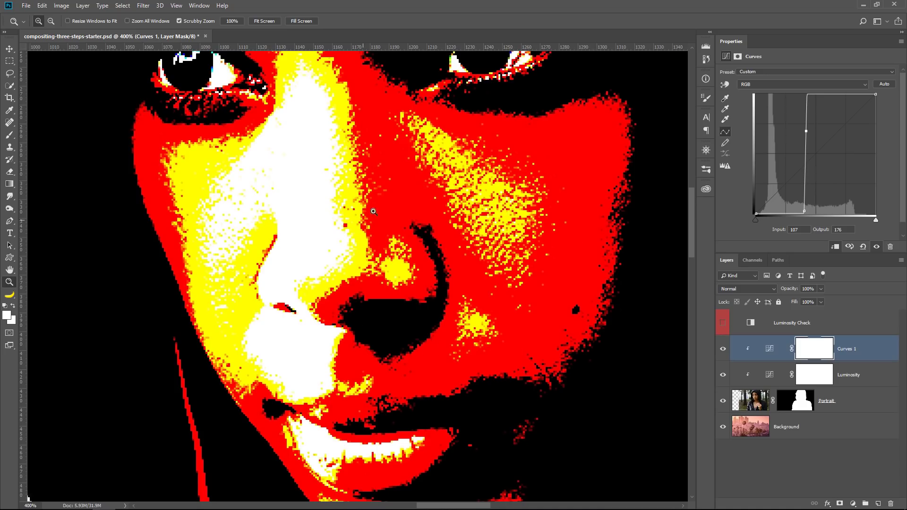
pyautogui.click(744, 288)
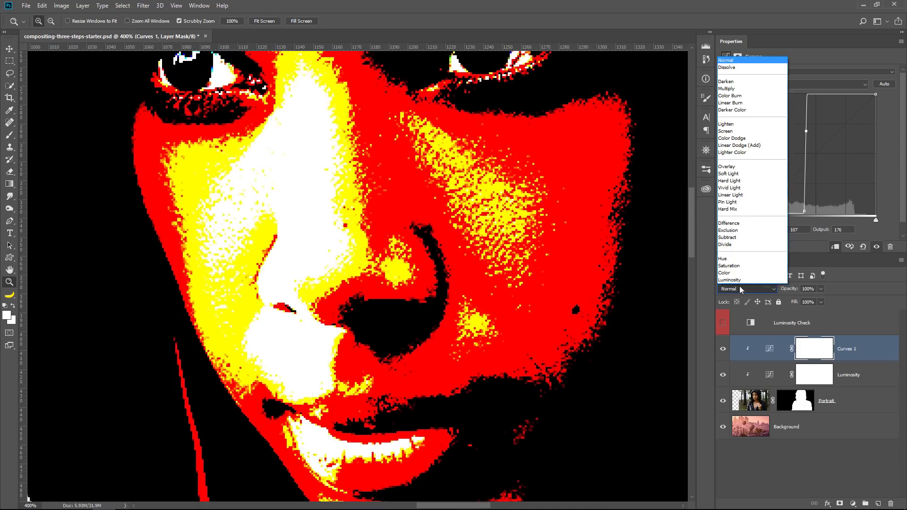
pyautogui.click(735, 281)
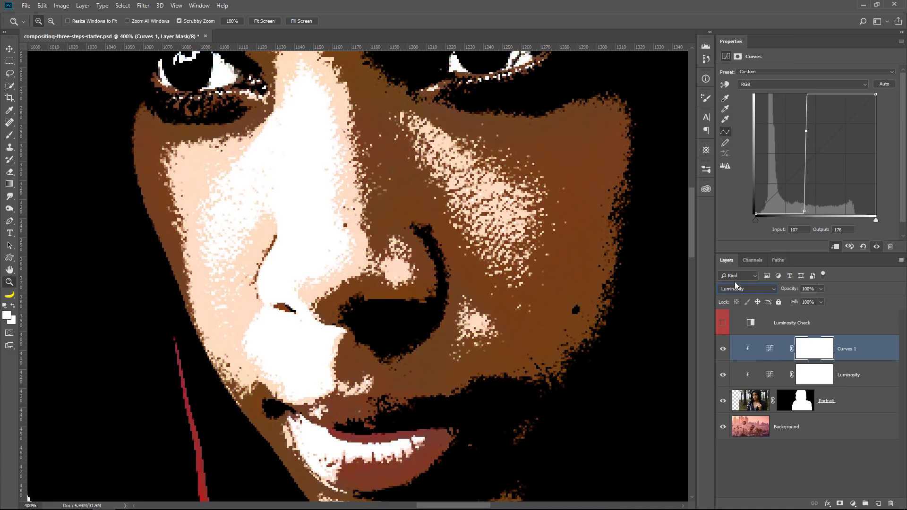
pyautogui.click(736, 290)
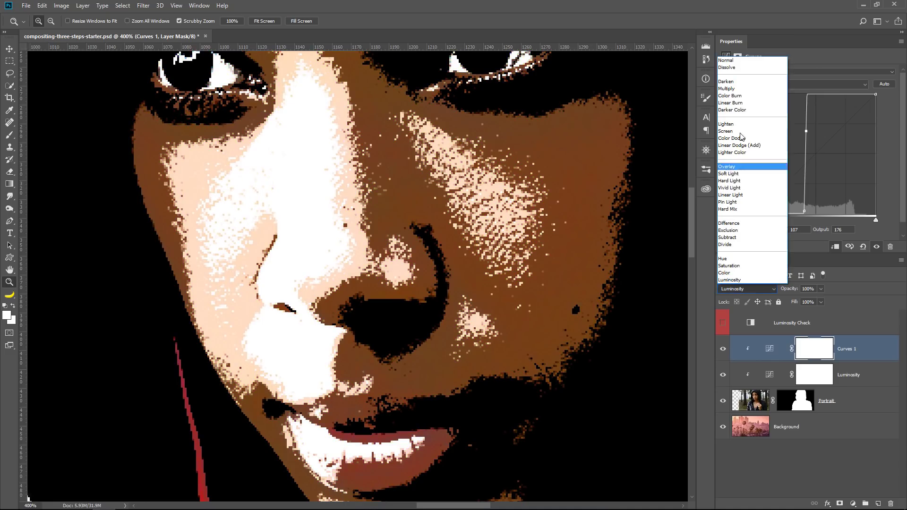
pyautogui.click(725, 61)
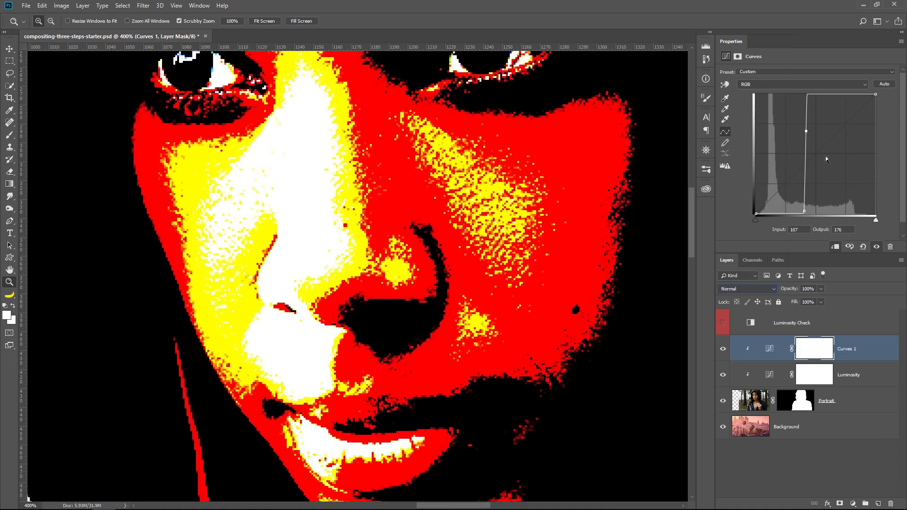
# Step: Set the test Curves layer's blend mode to Luminosity once more, and delete that layer
pyautogui.click(763, 288)
pyautogui.click(748, 280)
pyautogui.moveTo(769, 350); pyautogui.dragTo(890, 503)
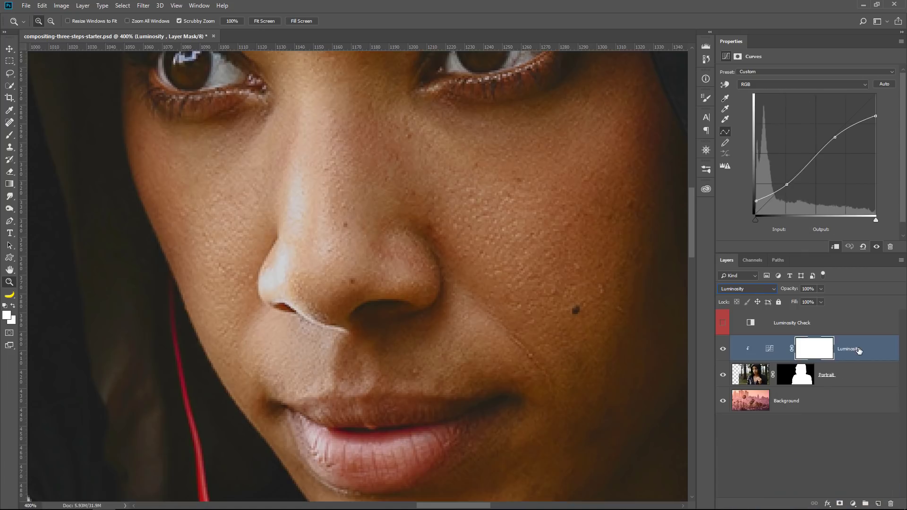
# Step: Reapply the Luminosity blend mode to the clipped Luminosity curves layer
pyautogui.click(752, 289)
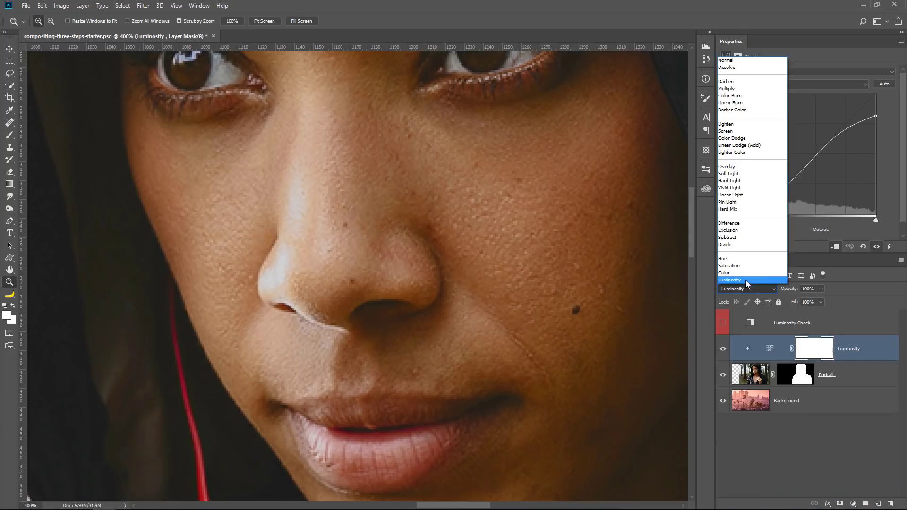
pyautogui.click(746, 280)
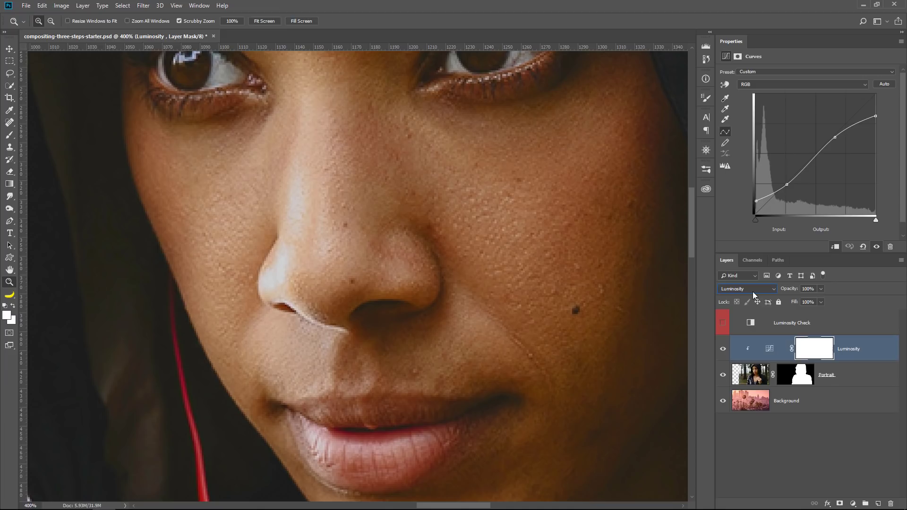
pyautogui.rightClick(533, 294)
pyautogui.click(547, 298)
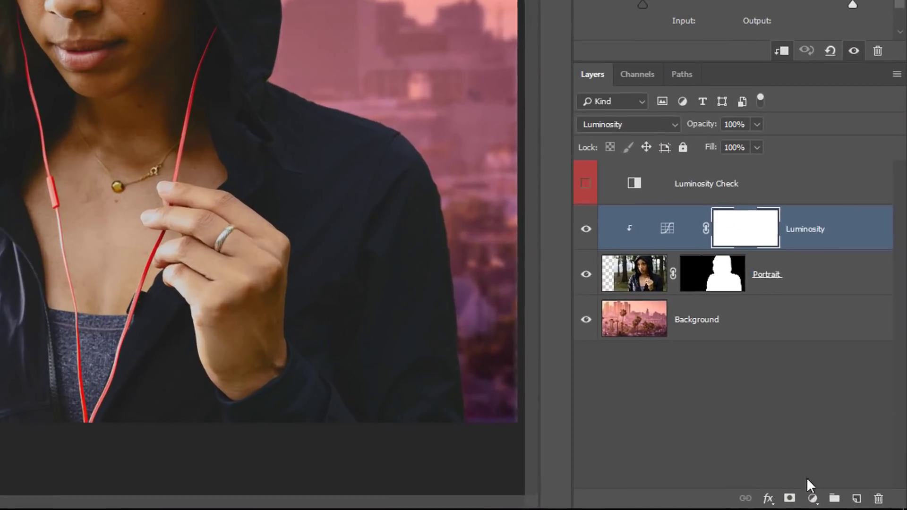
# Step: Add a Selective Color adjustment layer above Luminosity and set Black to -100% for the Reds
pyautogui.click(852, 504)
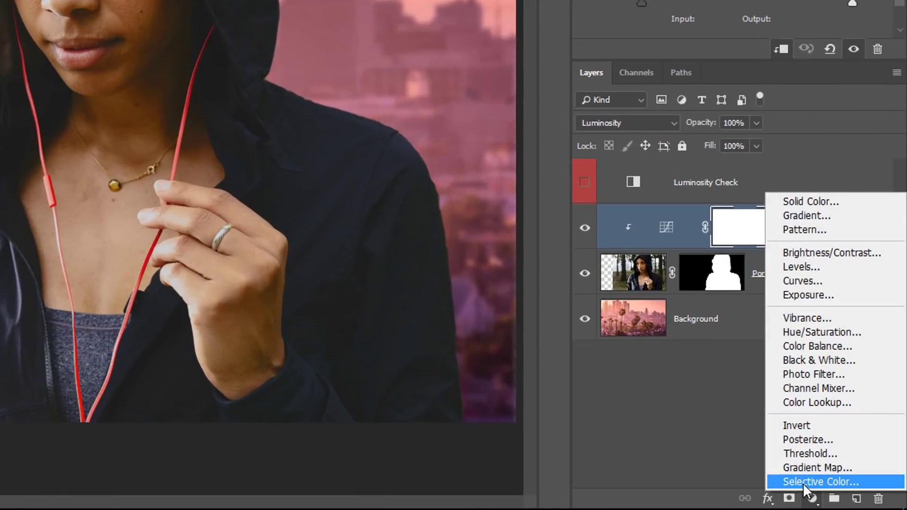
pyautogui.click(803, 482)
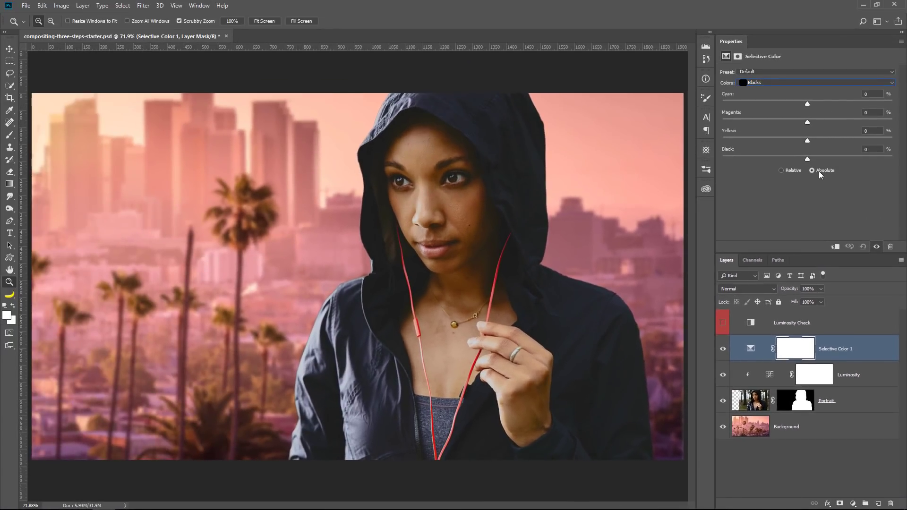
pyautogui.click(766, 82)
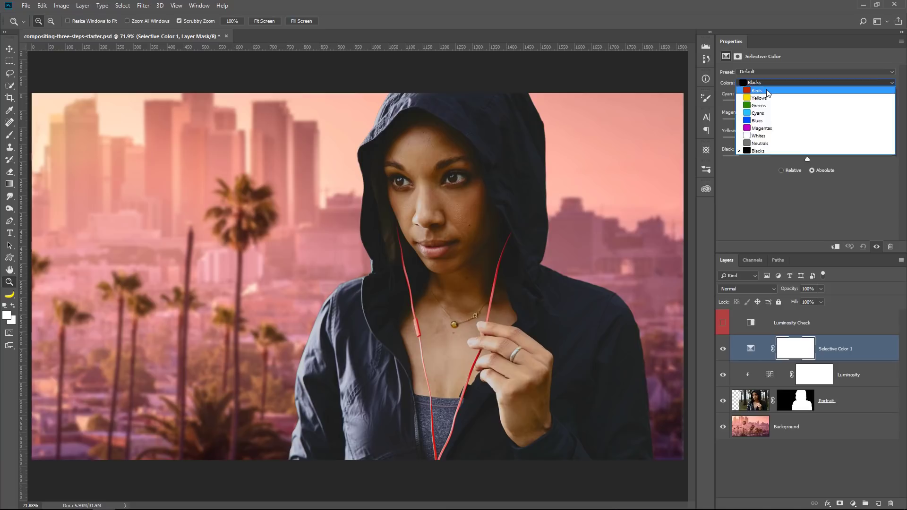
pyautogui.click(767, 93)
pyautogui.moveTo(807, 159); pyautogui.dragTo(716, 161)
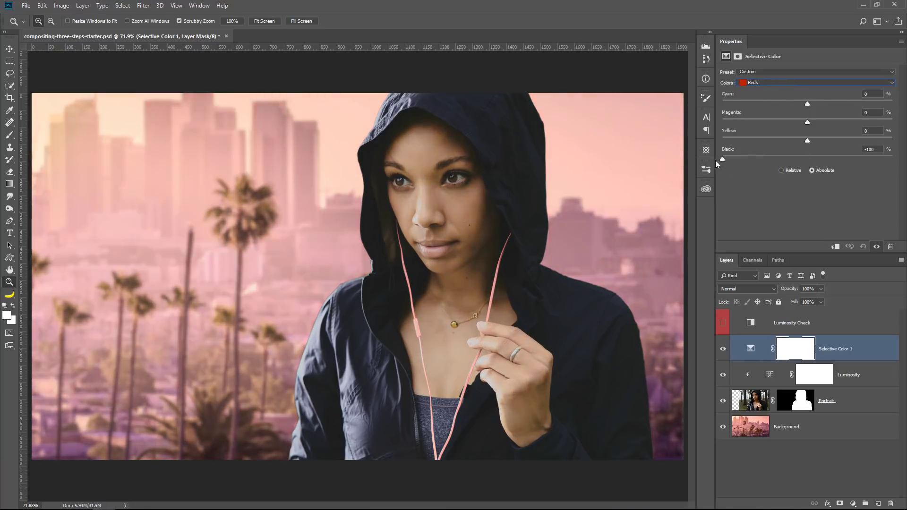
# Step: Set Black to -100% for the Yellows and Greens in the Selective Color layer
pyautogui.click(756, 82)
pyautogui.click(761, 100)
pyautogui.moveTo(804, 160); pyautogui.dragTo(718, 161)
pyautogui.click(765, 82)
pyautogui.click(762, 108)
pyautogui.moveTo(806, 159); pyautogui.dragTo(706, 162)
# Step: Set Black to -100% for the Cyans, Blues and Magentas in the Selective Color layer
pyautogui.click(761, 83)
pyautogui.click(768, 116)
pyautogui.click(761, 82)
pyautogui.click(767, 124)
pyautogui.click(760, 82)
pyautogui.click(767, 133)
pyautogui.moveTo(806, 159); pyautogui.dragTo(706, 162)
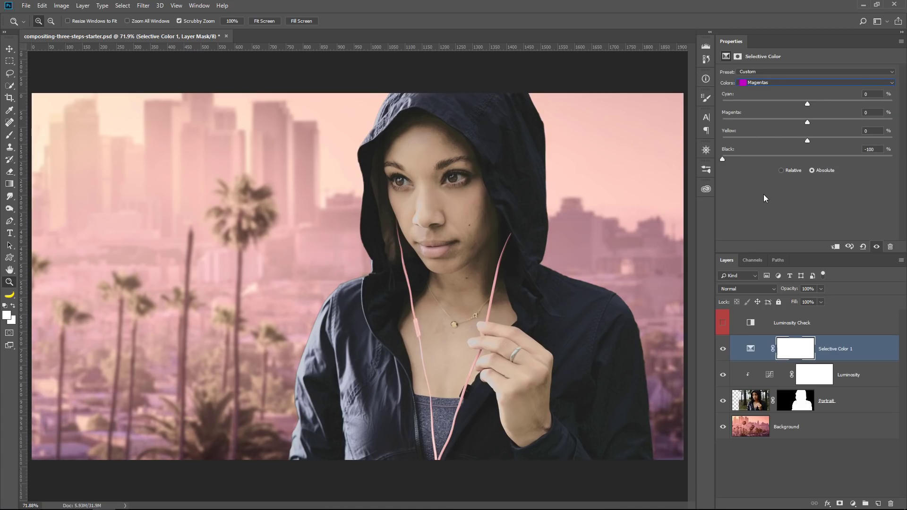
# Step: Set Black to +100% for the Whites, Neutrals and Blacks to complete the grayscale saturation map
pyautogui.click(752, 84)
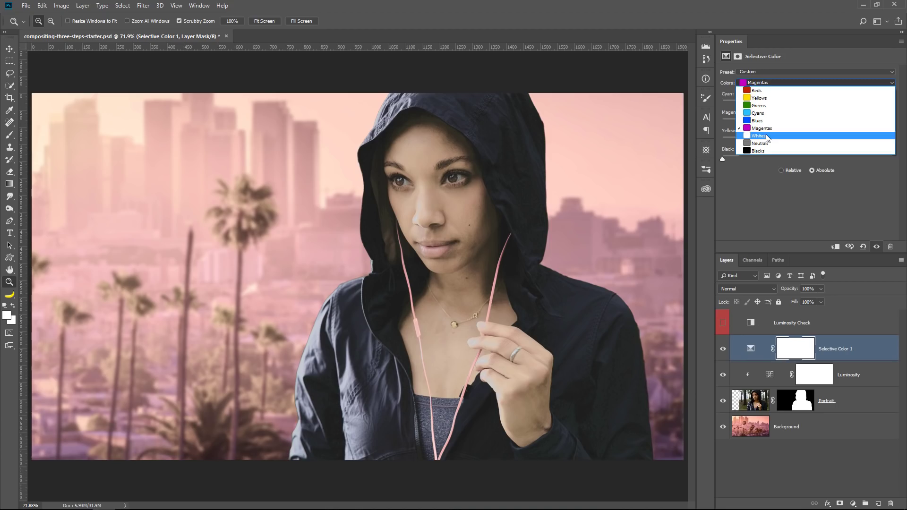
pyautogui.click(766, 137)
pyautogui.moveTo(814, 159); pyautogui.dragTo(891, 160)
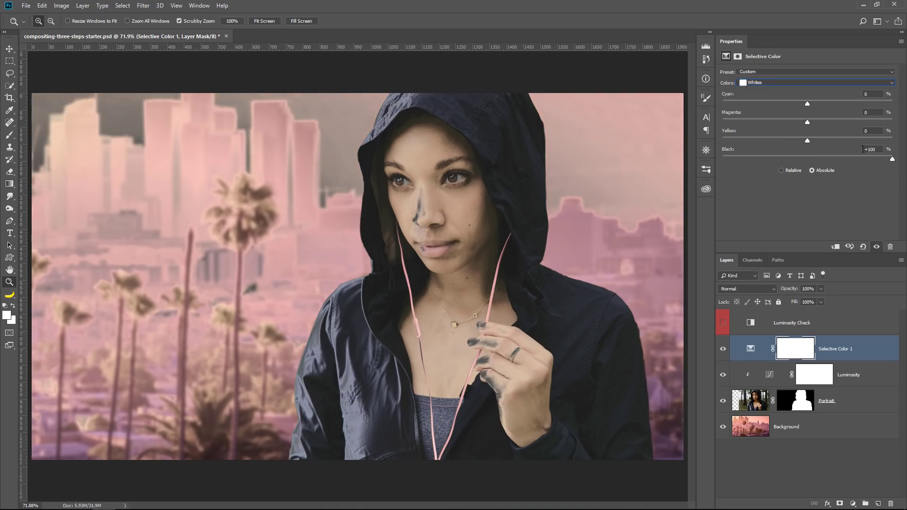
pyautogui.click(783, 82)
pyautogui.click(803, 144)
pyautogui.moveTo(809, 162); pyautogui.dragTo(892, 160)
pyautogui.click(771, 83)
pyautogui.click(766, 151)
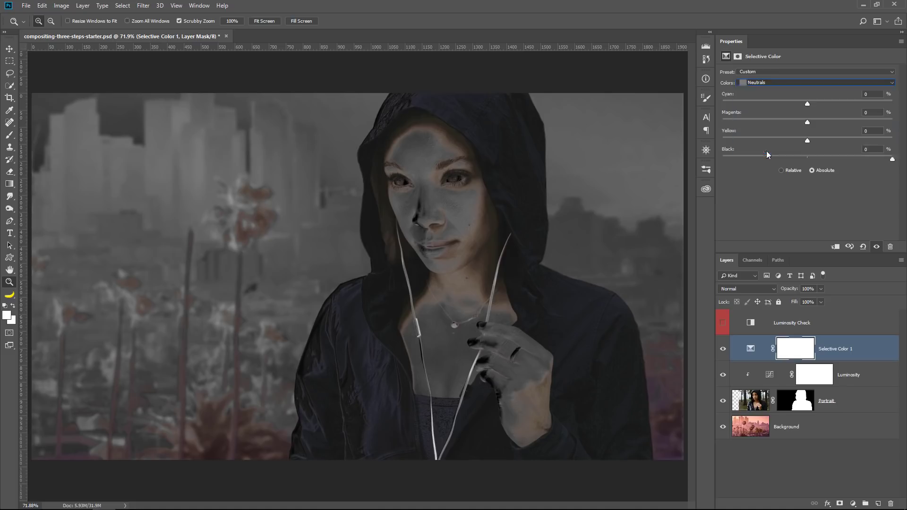
pyautogui.moveTo(806, 159); pyautogui.dragTo(892, 159)
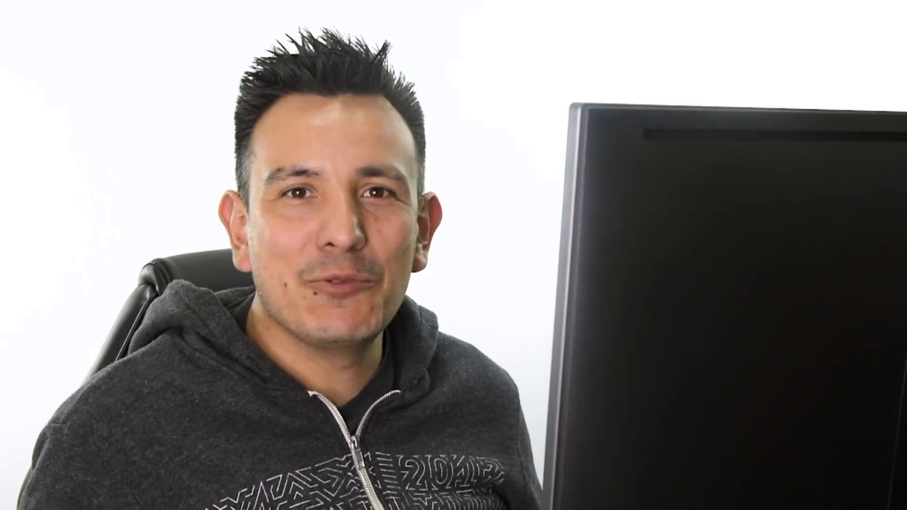
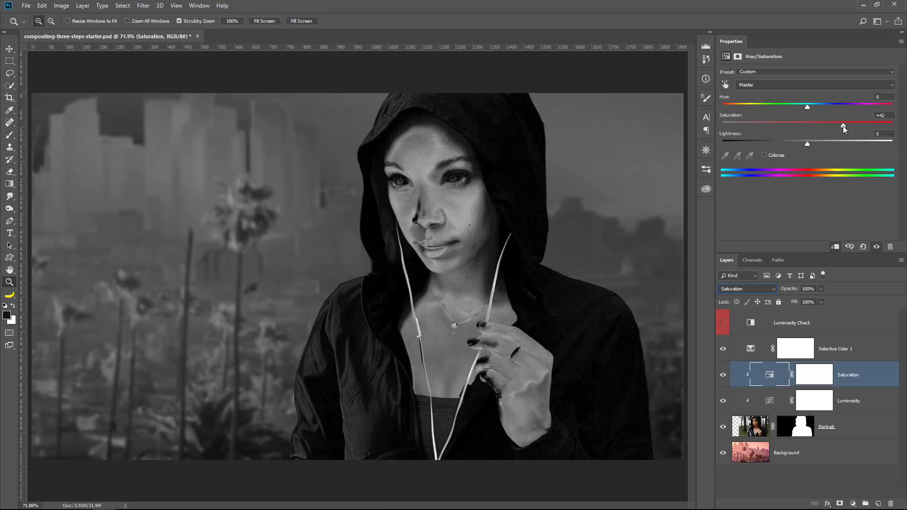
# Step: Set the Saturation layer's Master saturation to +63 and its Reds to -63, checking against the Selective Color map
pyautogui.moveTo(842, 126)
pyautogui.mouseDown()
pyautogui.moveTo(871, 124)
pyautogui.moveTo(861, 125)
pyautogui.mouseUp()
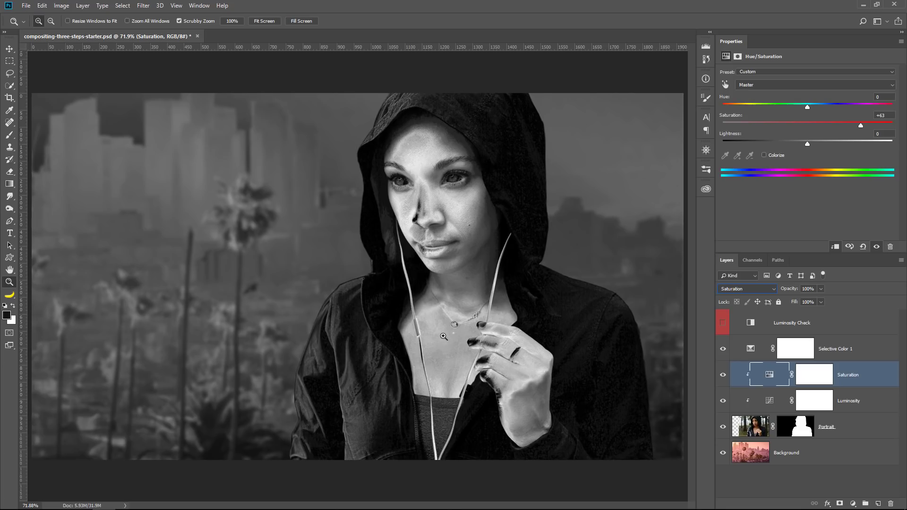
pyautogui.click(723, 349)
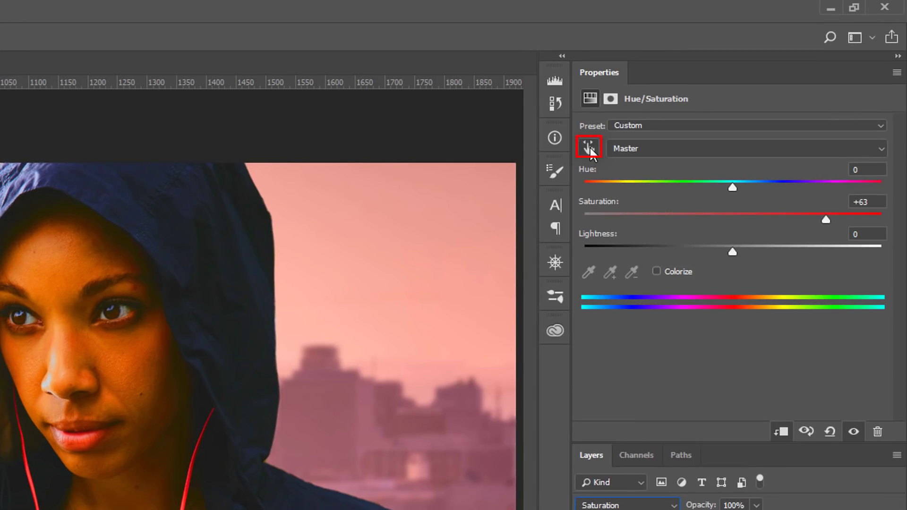
pyautogui.click(589, 148)
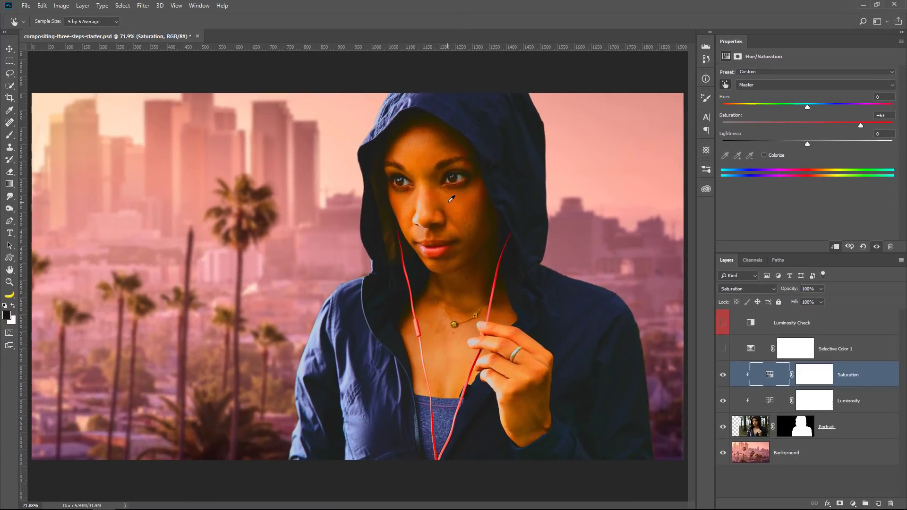
pyautogui.click(176, 327)
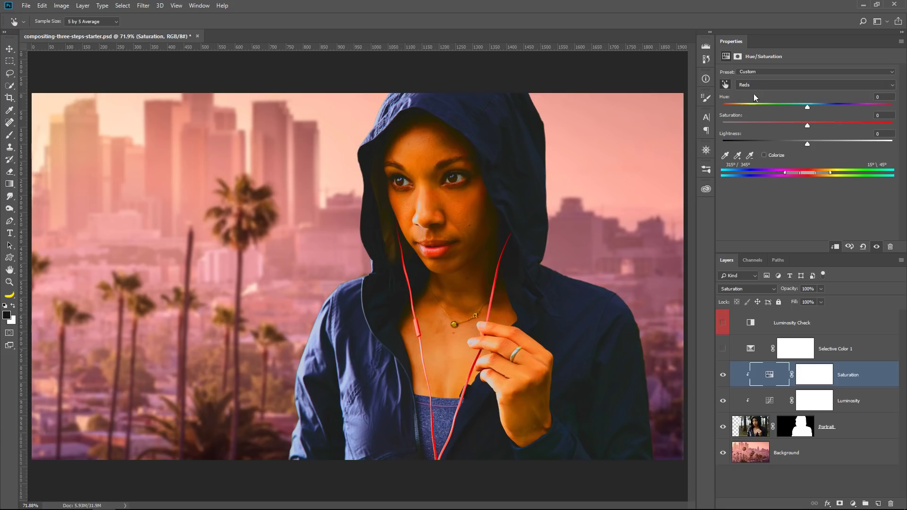
pyautogui.moveTo(465, 199); pyautogui.dragTo(433, 212)
pyautogui.click(723, 350)
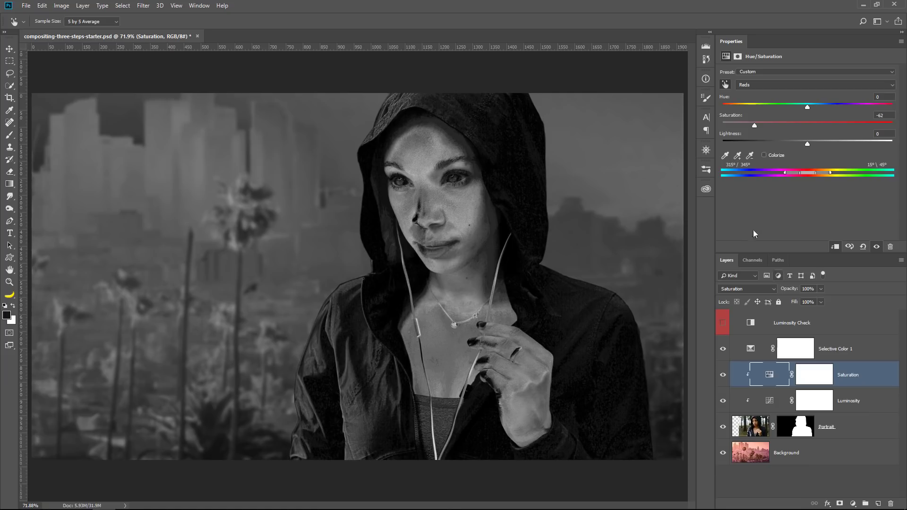
pyautogui.moveTo(754, 125); pyautogui.dragTo(753, 124)
# Step: Sample the blue jacket with the map hidden, and set the Saturation layer's Blues to +33 with the map shown
pyautogui.click(723, 349)
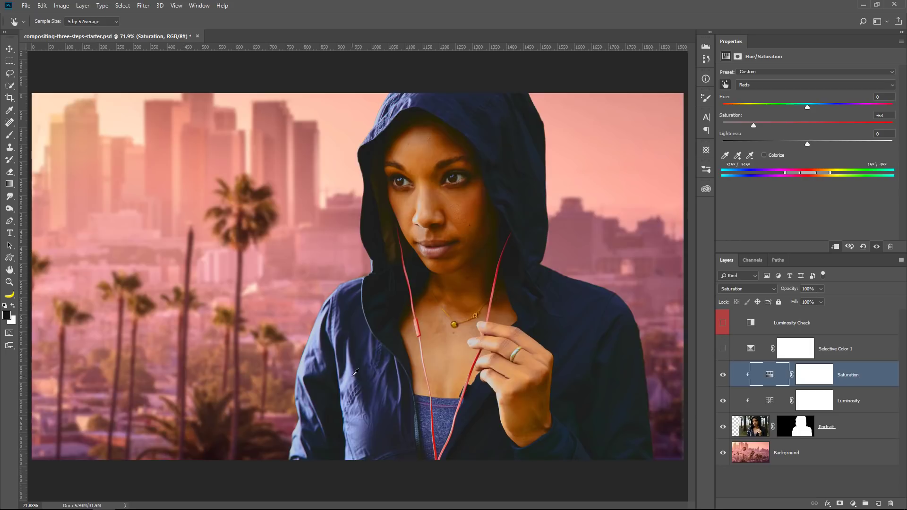
pyautogui.click(366, 342)
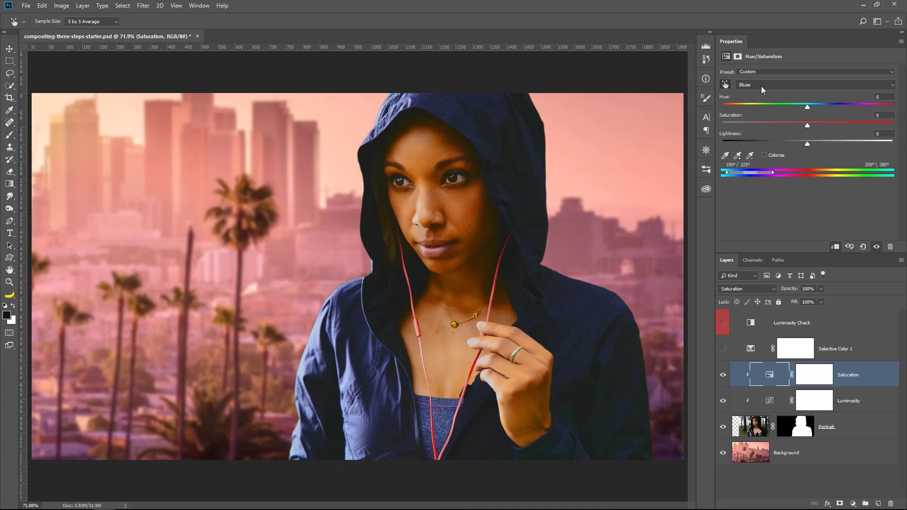
pyautogui.click(722, 348)
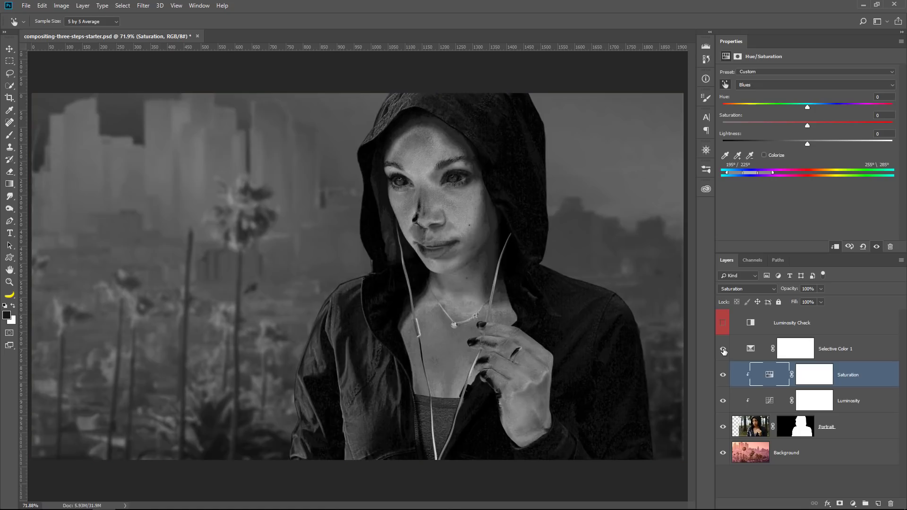
pyautogui.moveTo(807, 126); pyautogui.dragTo(837, 129)
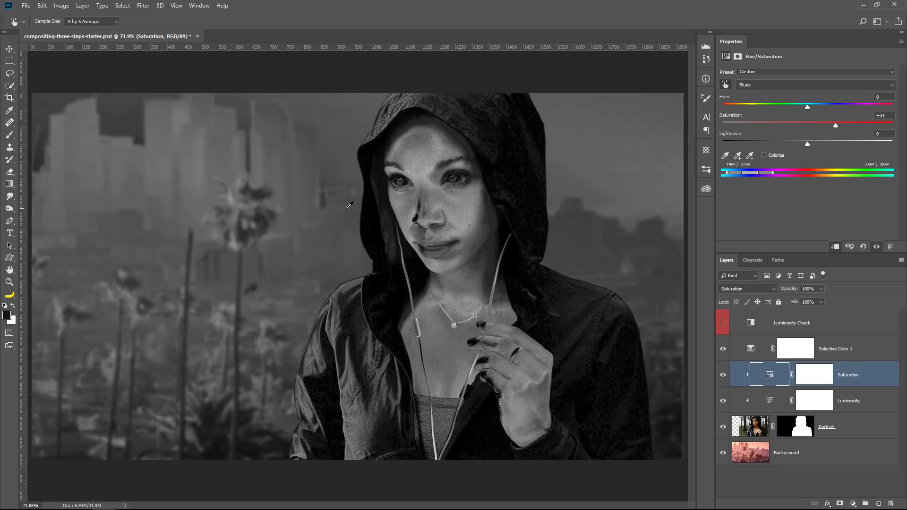
# Step: Hide the Selective Color map and compare the portrait with the Saturation layer off and on
pyautogui.click(722, 351)
pyautogui.click(723, 377)
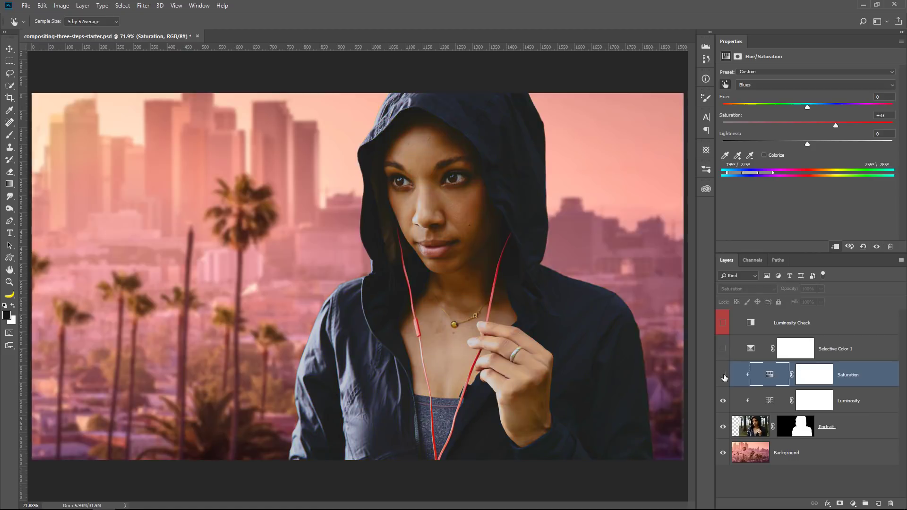
pyautogui.click(723, 377)
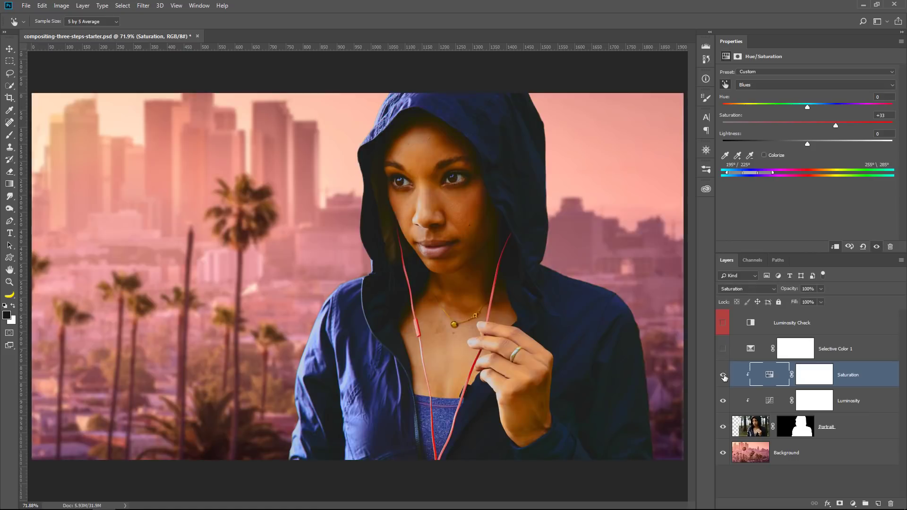
# Step: Lower the Saturation layer's Reds to -76 while viewing the map, and check the result in colour
pyautogui.click(722, 348)
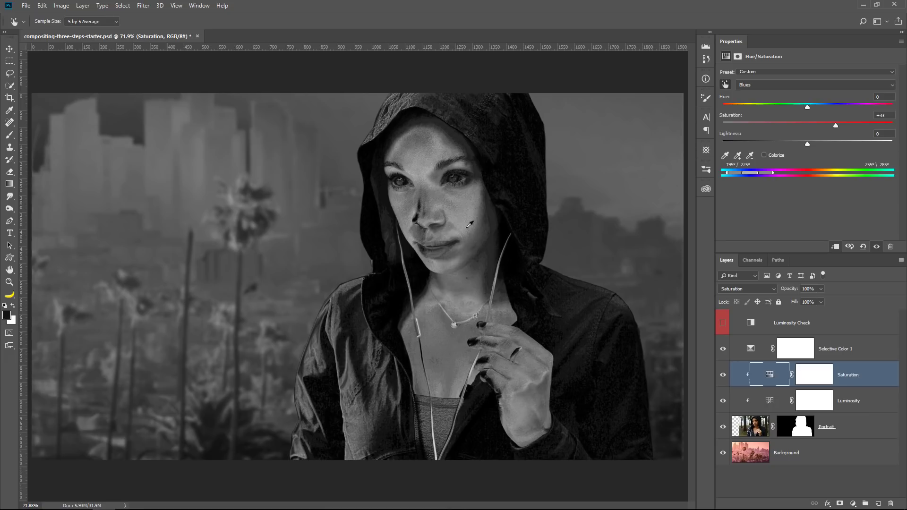
pyautogui.click(759, 85)
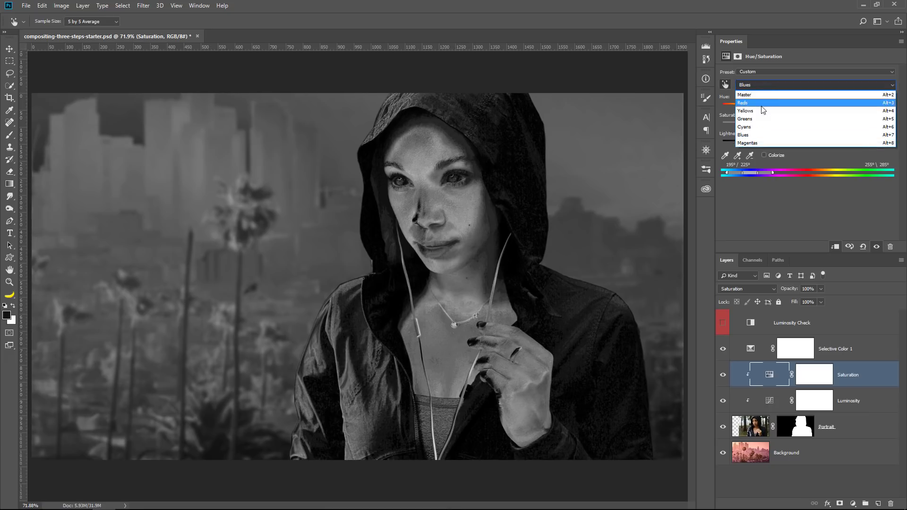
pyautogui.click(760, 104)
pyautogui.moveTo(752, 125); pyautogui.dragTo(742, 126)
pyautogui.click(722, 349)
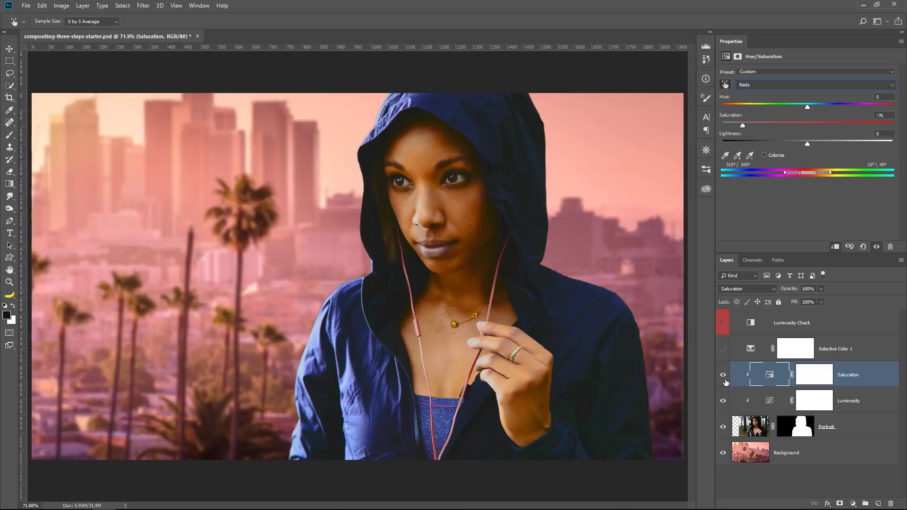
pyautogui.click(720, 379)
# Step: Lower the Saturation layer's Yellows to -42 and check the portrait against the background with the map on and off
pyautogui.click(774, 84)
pyautogui.click(775, 111)
pyautogui.moveTo(807, 125); pyautogui.dragTo(797, 125)
pyautogui.click(724, 349)
pyautogui.click(722, 350)
pyautogui.click(722, 350)
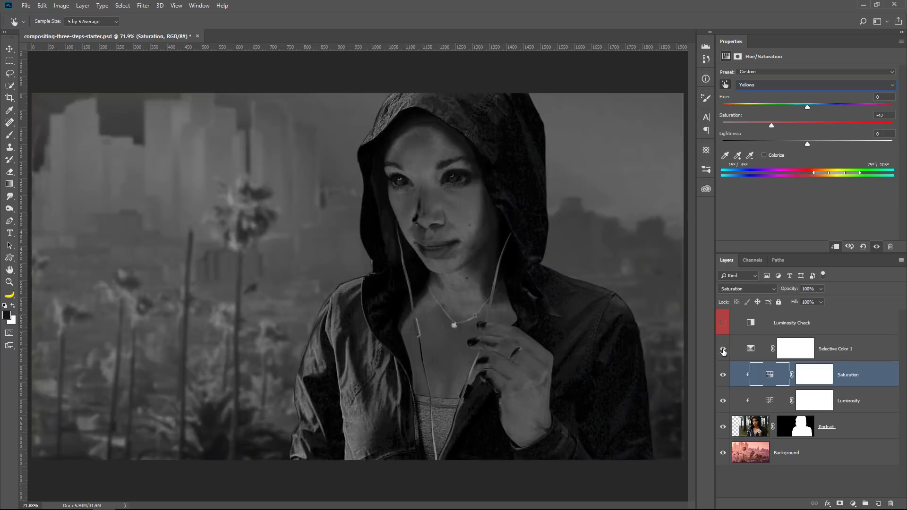
# Step: Hide the Selective Color 1 layer and delete its layer mask
pyautogui.click(722, 349)
pyautogui.click(836, 352)
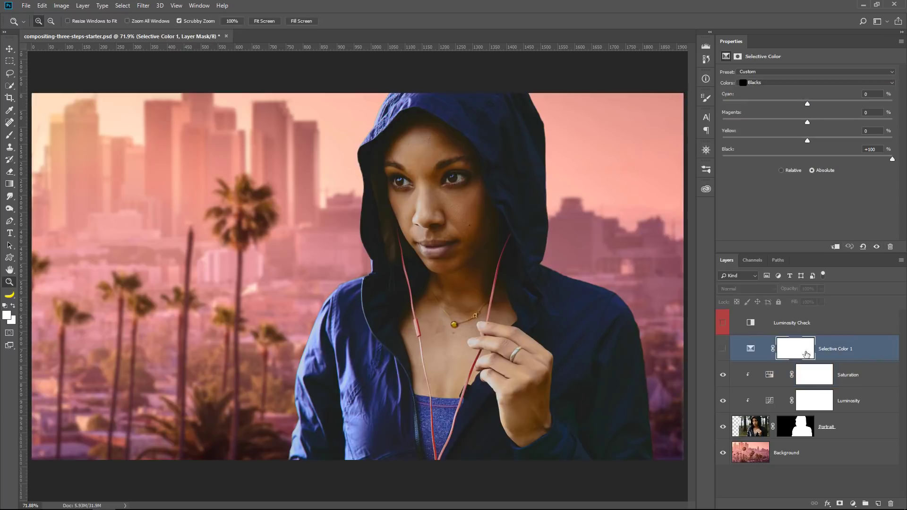
pyautogui.rightClick(789, 350)
pyautogui.click(803, 368)
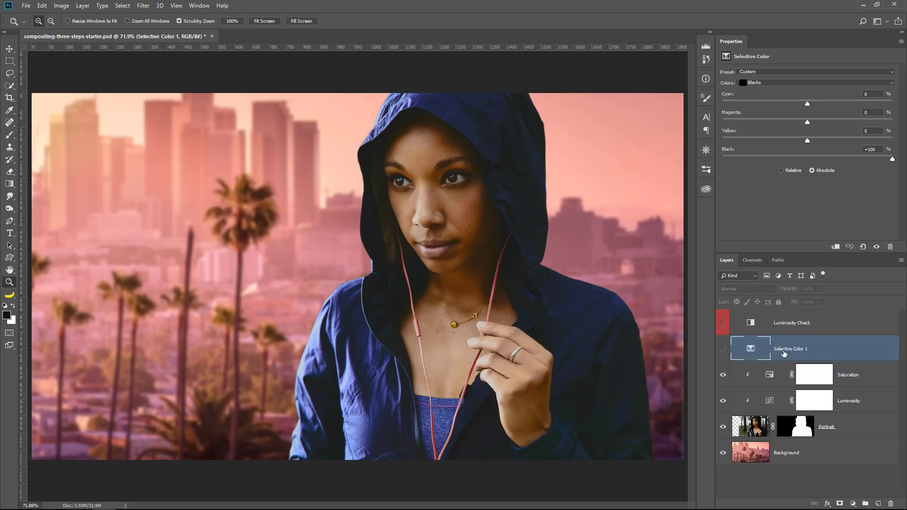
# Step: Rename the Selective Color 1 layer as Saturation Map and give it a red colour label
pyautogui.doubleClick(788, 351)
pyautogui.write('Saturation Map')
pyautogui.press('Return')
pyautogui.rightClick(837, 355)
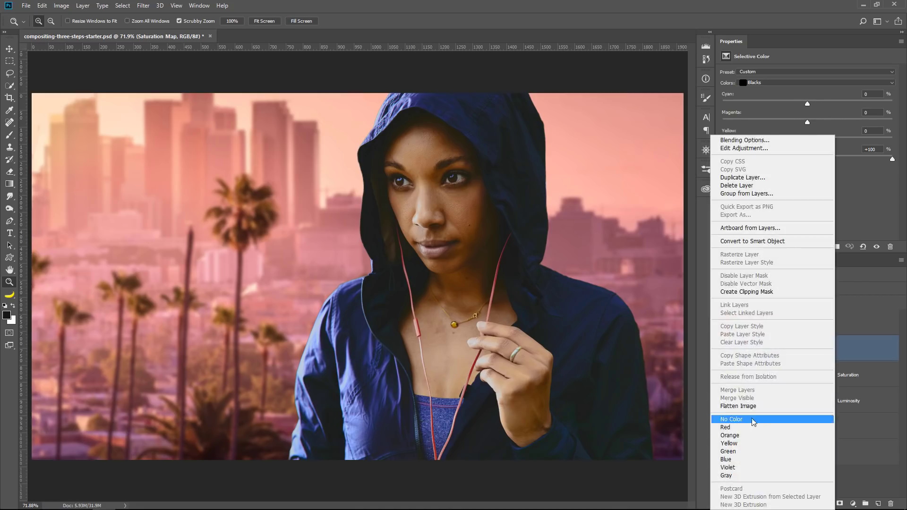
pyautogui.click(751, 427)
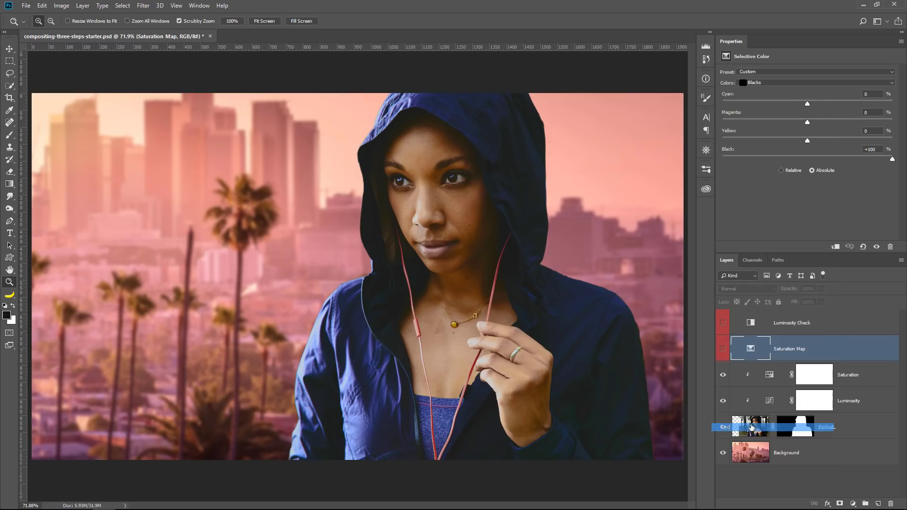
# Step: Preview the image through the Saturation Map and the Luminosity Check layers, leaving both hidden
pyautogui.click(723, 350)
pyautogui.click(722, 348)
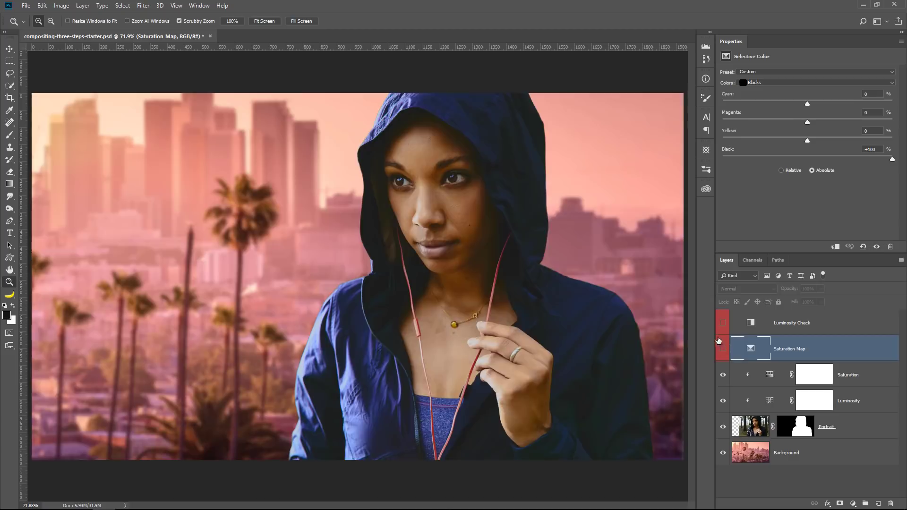
pyautogui.click(723, 323)
pyautogui.click(722, 325)
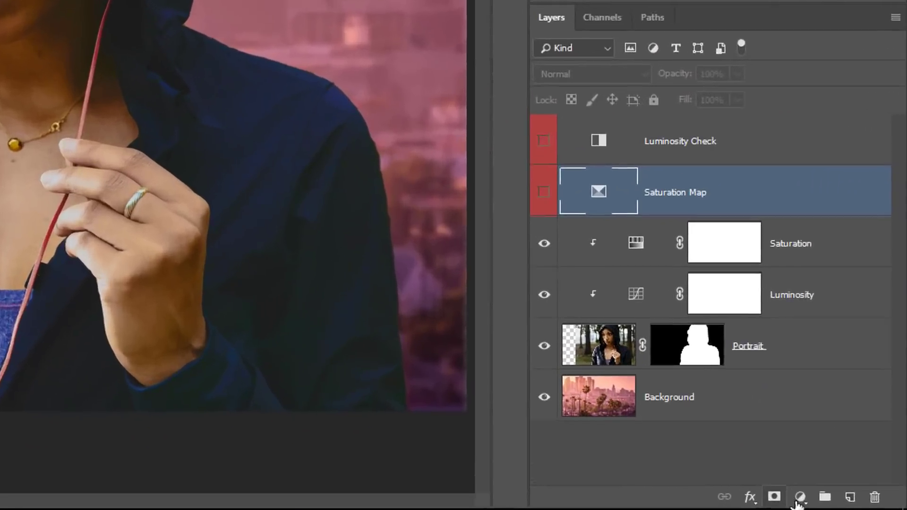
# Step: Add a Solid Color fill layer in neutral gray #9a9a9a, with 0% saturation and 60% brightness
pyautogui.click(848, 503)
pyautogui.click(801, 125)
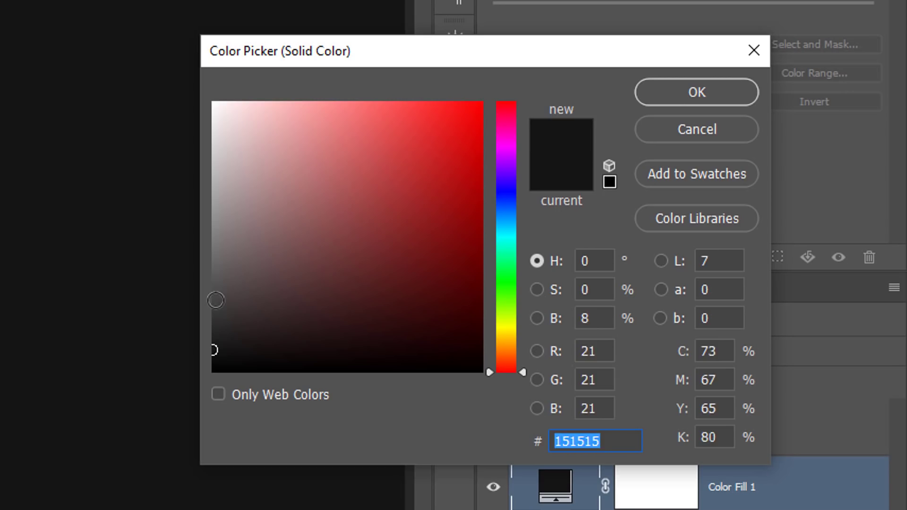
pyautogui.moveTo(216, 300)
pyautogui.mouseDown()
pyautogui.moveTo(206, 115)
pyautogui.moveTo(206, 302)
pyautogui.moveTo(183, 249)
pyautogui.moveTo(183, 118)
pyautogui.moveTo(188, 320)
pyautogui.moveTo(183, 208)
pyautogui.mouseUp()
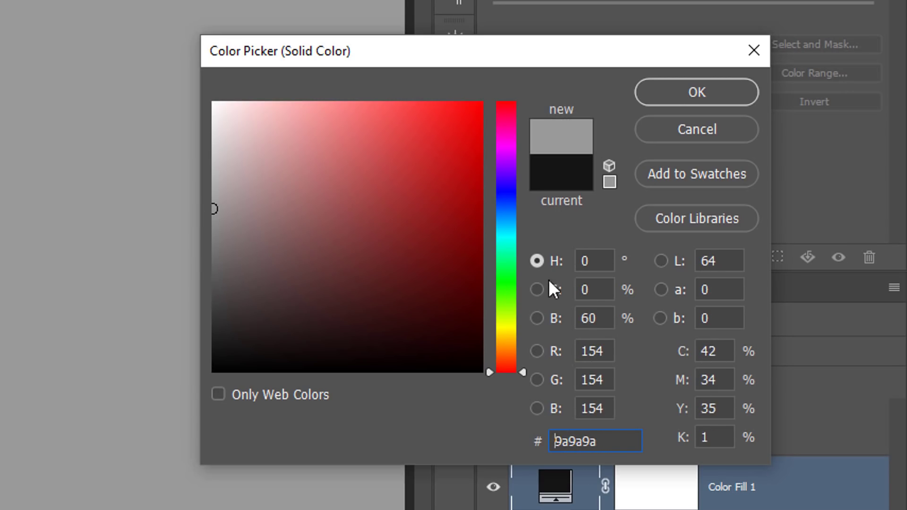
pyautogui.click(602, 263)
pyautogui.click(601, 289)
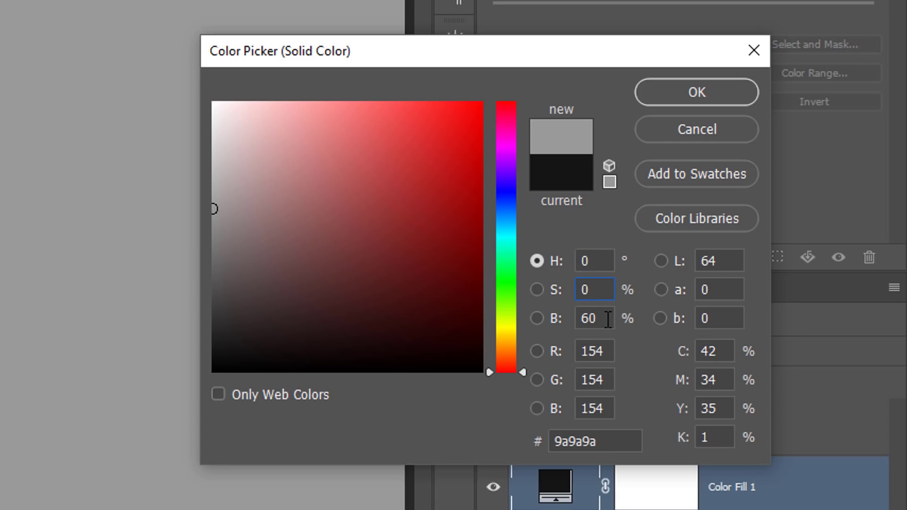
pyautogui.click(682, 100)
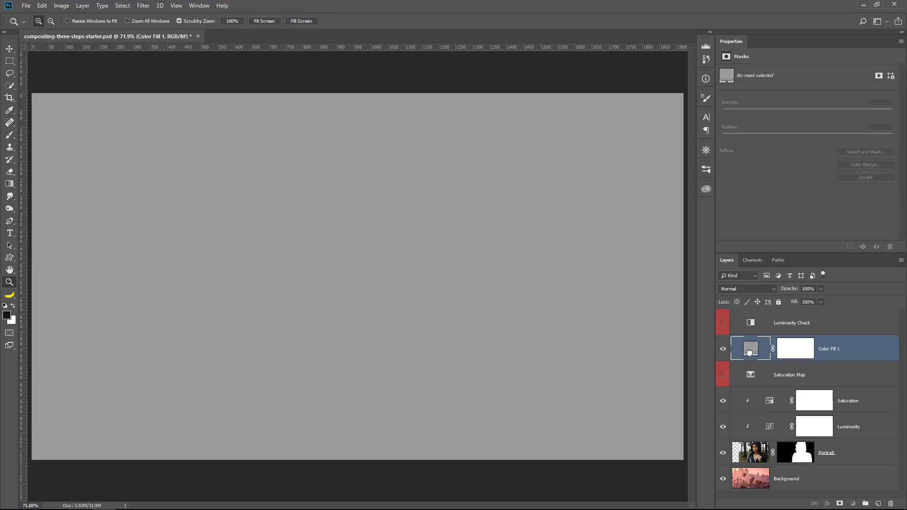
# Step: Move the gray fill layer directly below the Saturation Map layer and rename it Color Check
pyautogui.moveTo(600, 456); pyautogui.dragTo(604, 509)
pyautogui.moveTo(752, 390); pyautogui.dragTo(752, 392)
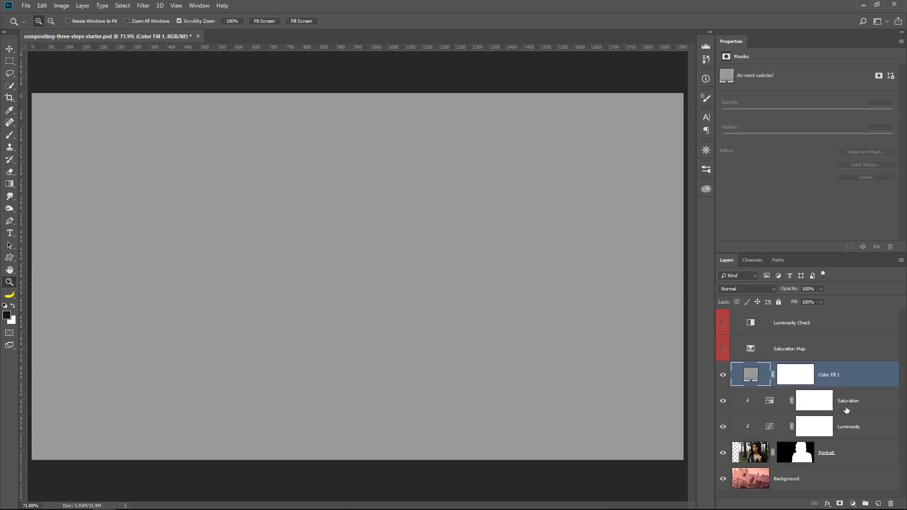
pyautogui.doubleClick(830, 373)
pyautogui.write('Check')
pyautogui.press('Return')
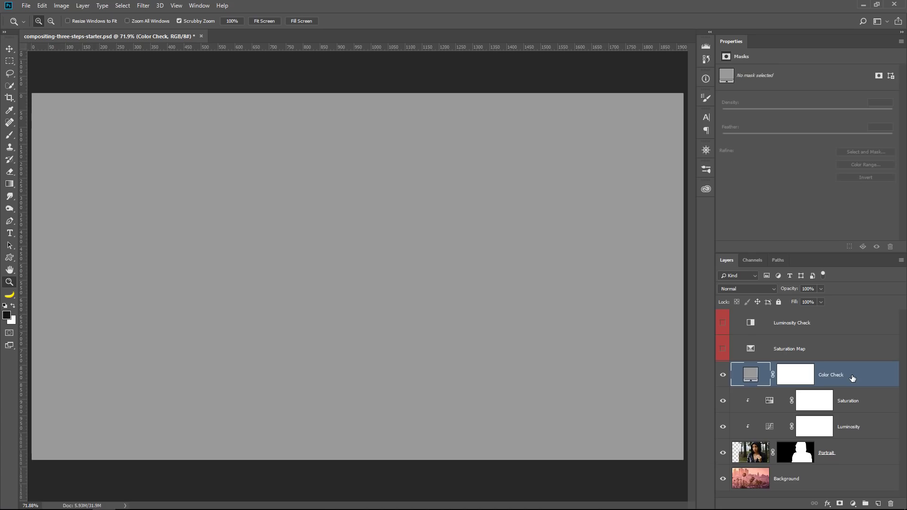
# Step: Delete the Color Check layer's mask and give the layer a red colour label
pyautogui.click(798, 377)
pyautogui.rightClick(798, 377)
pyautogui.click(823, 395)
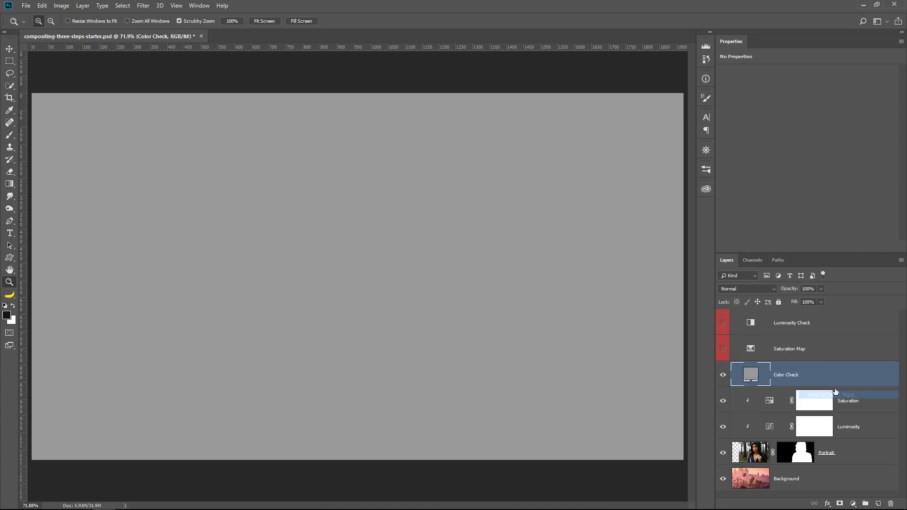
pyautogui.rightClick(853, 379)
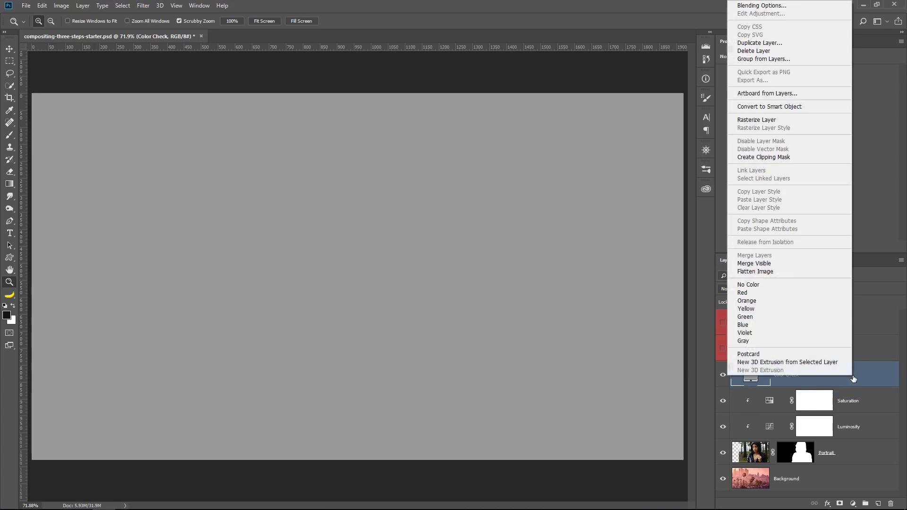
pyautogui.click(760, 293)
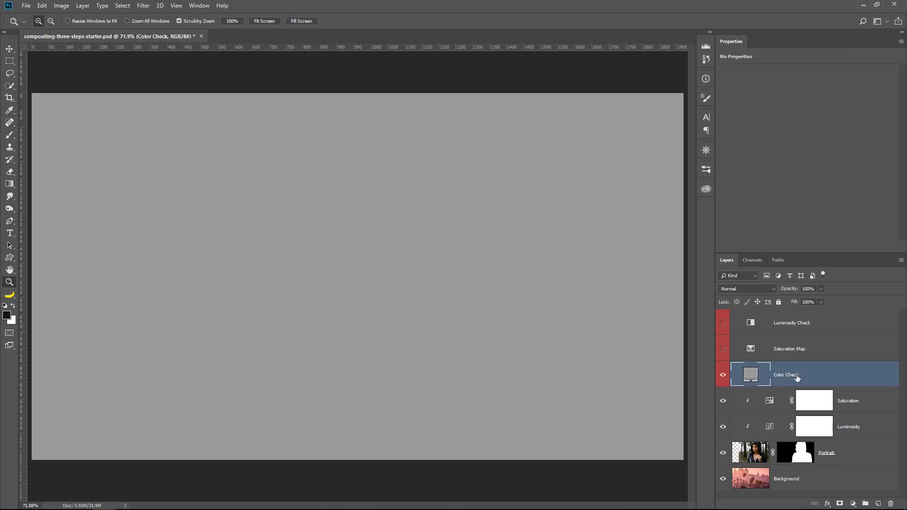
# Step: Set the Color Check layer to Luminosity blending and add a Hue/Saturation adjustment above it with Saturation at +86
pyautogui.click(754, 288)
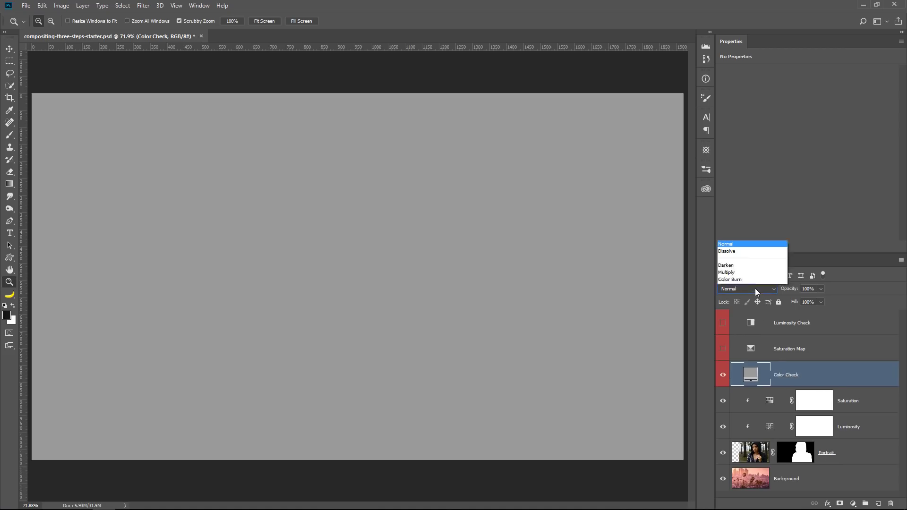
pyautogui.click(745, 280)
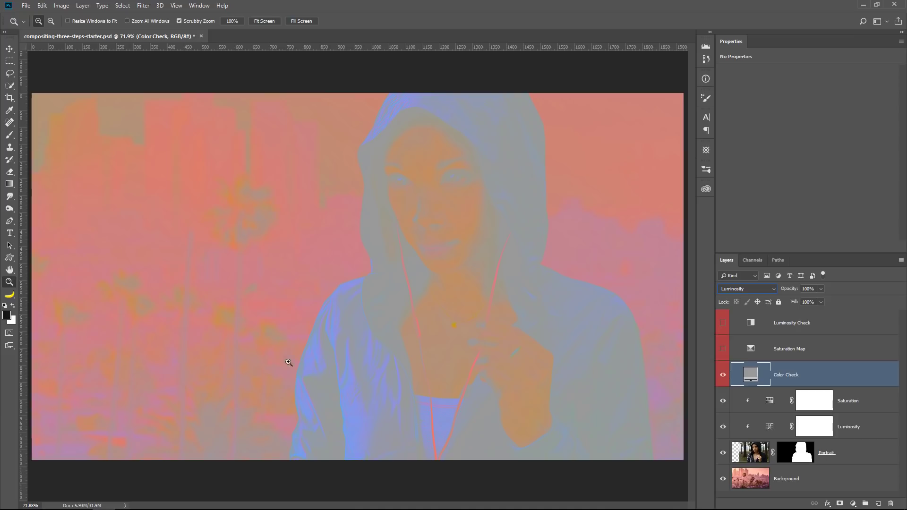
pyautogui.click(853, 504)
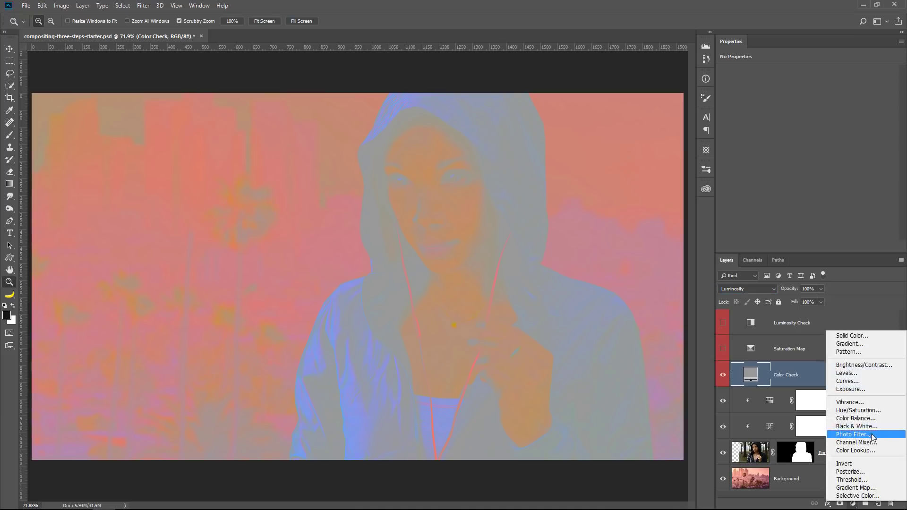
pyautogui.click(868, 410)
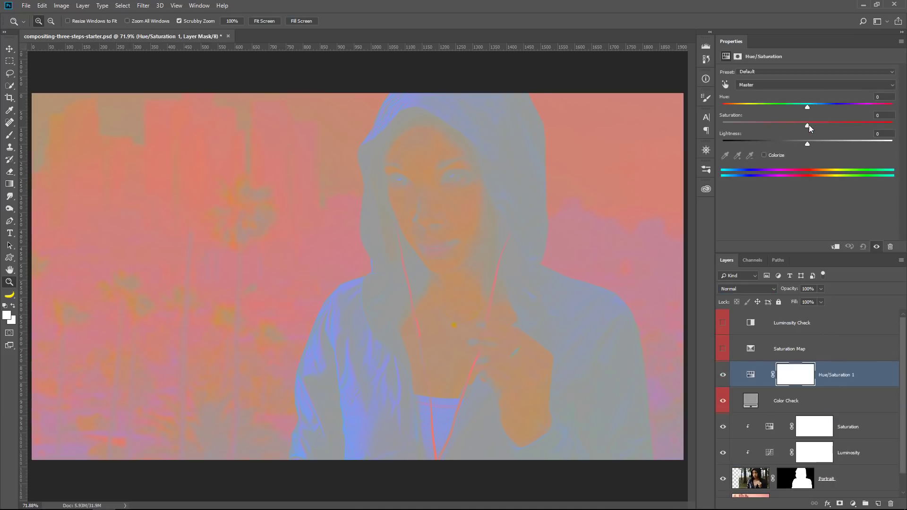
pyautogui.moveTo(808, 125); pyautogui.dragTo(880, 124)
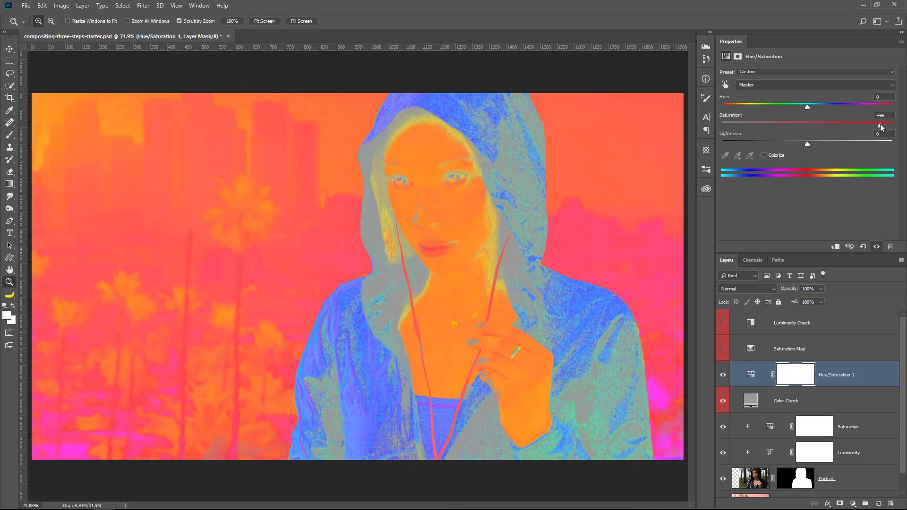
# Step: Group the Hue/Saturation 1 and Color Check layers as Color Check and give the group a red colour label
pyautogui.press('shift')
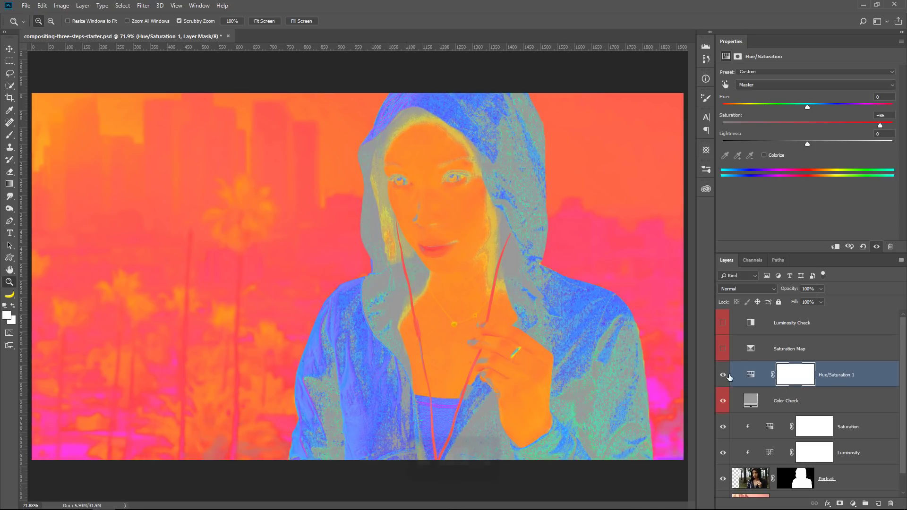
pyautogui.keyDown('shift'); pyautogui.click(813, 402); pyautogui.keyUp('shift')
pyautogui.hotkey('ctrl', 'g')
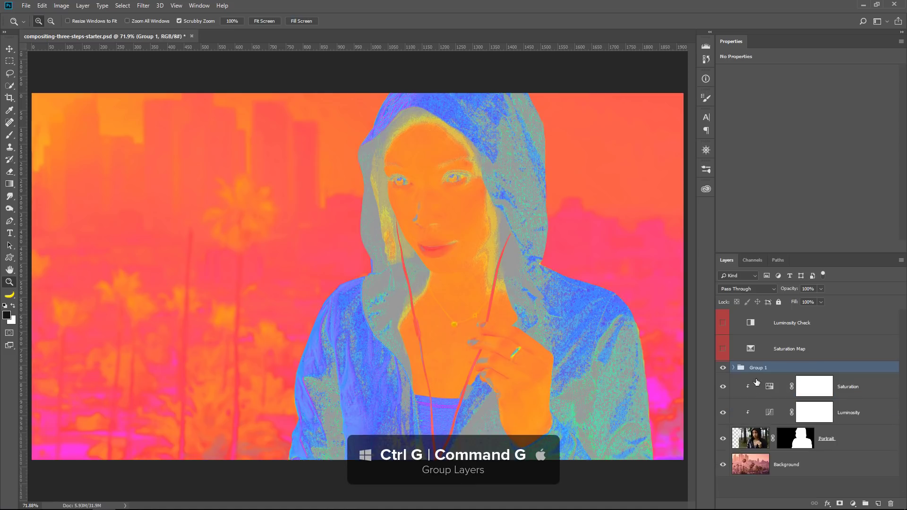
pyautogui.doubleClick(758, 368)
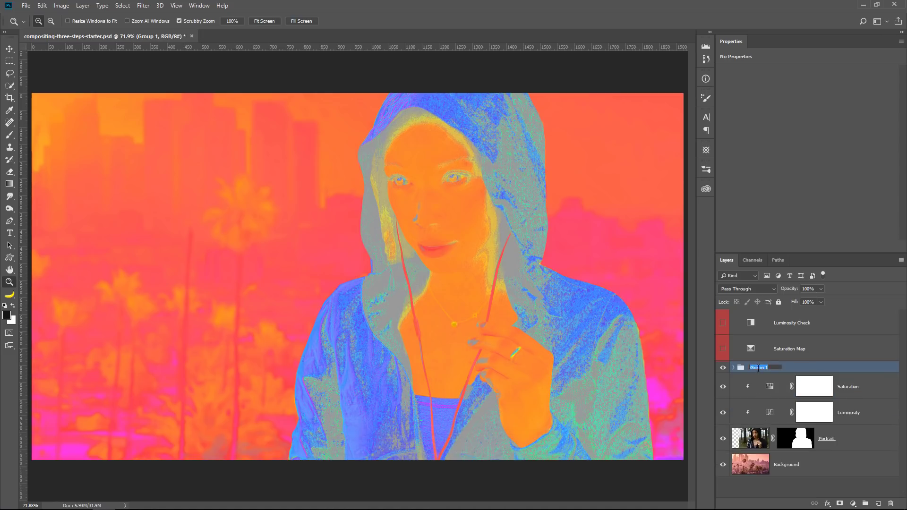
pyautogui.write('Color Check')
pyautogui.press('Return')
pyautogui.rightClick(798, 368)
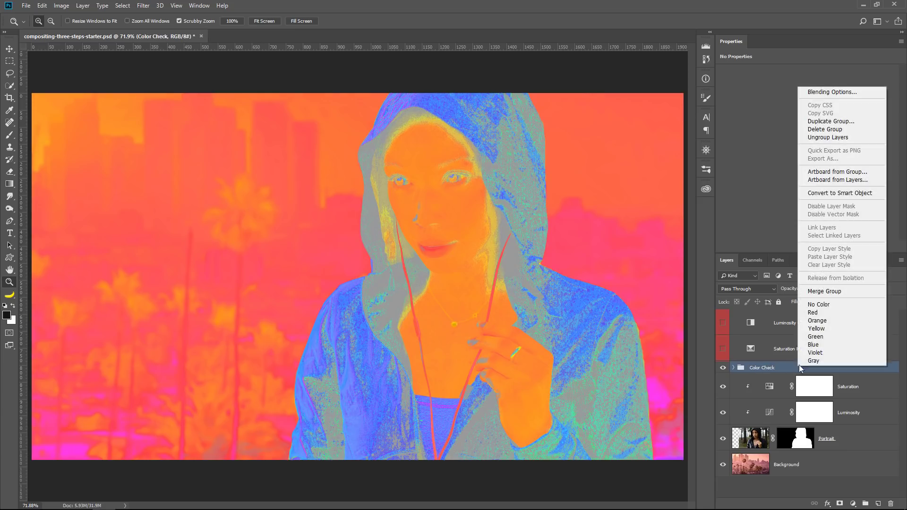
pyautogui.click(807, 313)
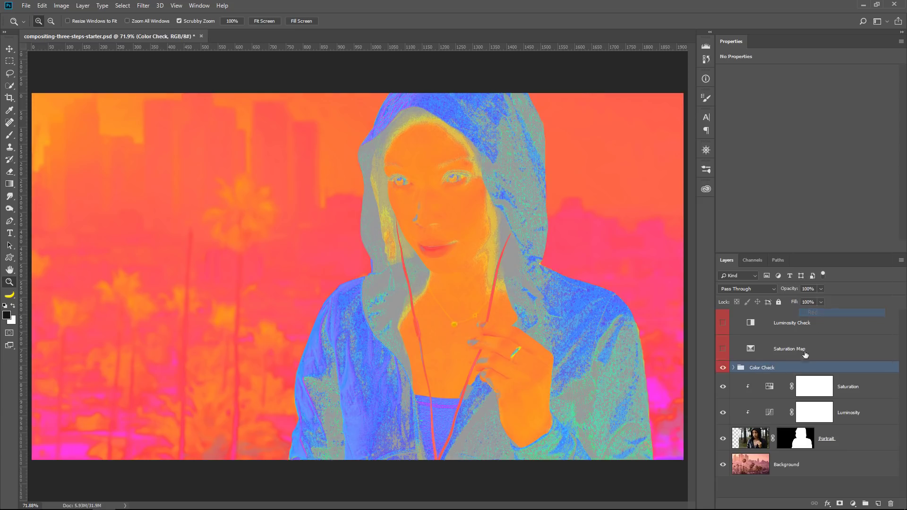
pyautogui.click(723, 369)
pyautogui.click(722, 368)
# Step: Add a Selective Color adjustment clipped above the Saturation layer, rename it Color and set its blending mode to Color
pyautogui.click(768, 390)
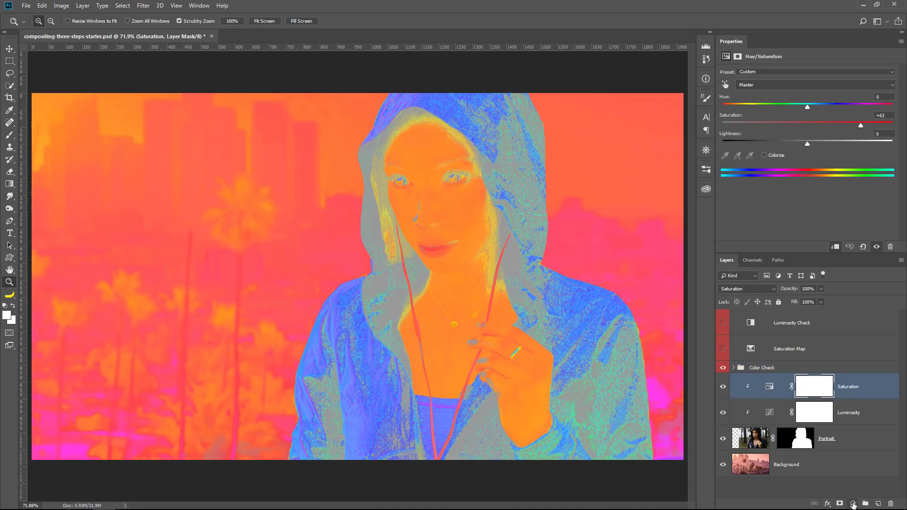
pyautogui.click(853, 504)
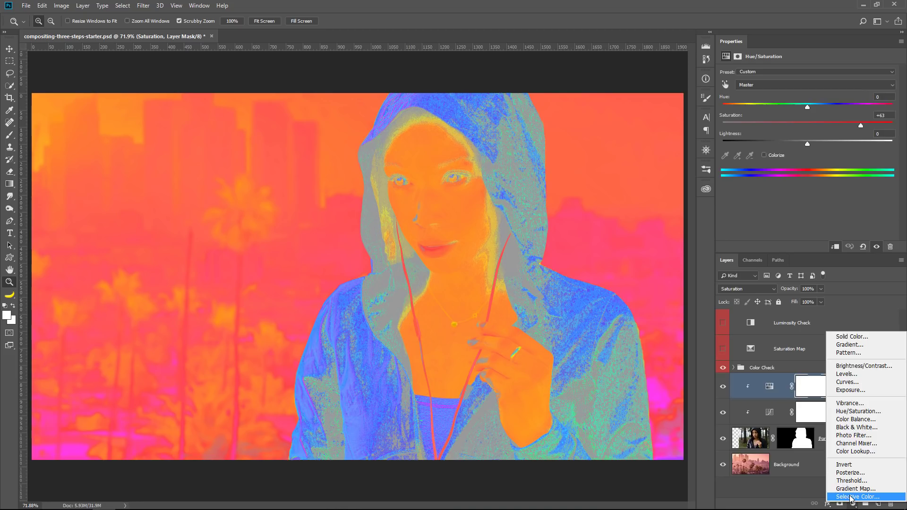
pyautogui.click(851, 498)
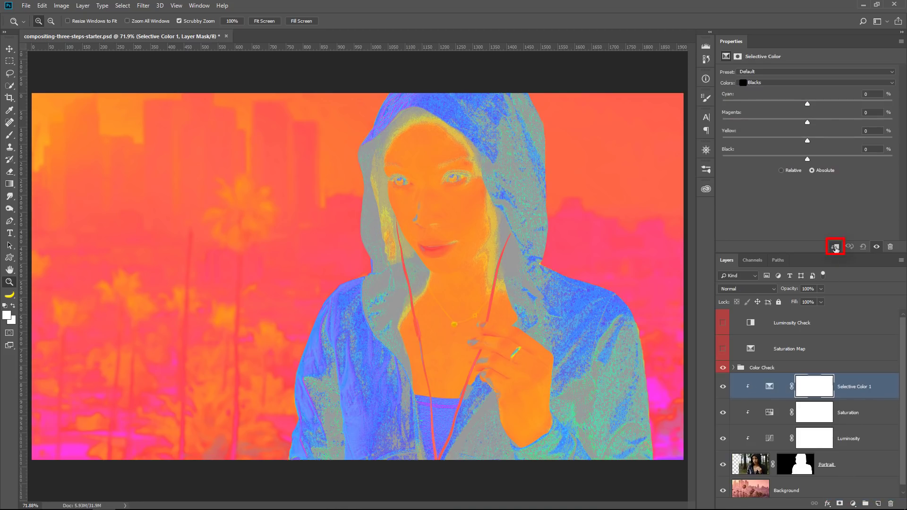
pyautogui.doubleClick(853, 387)
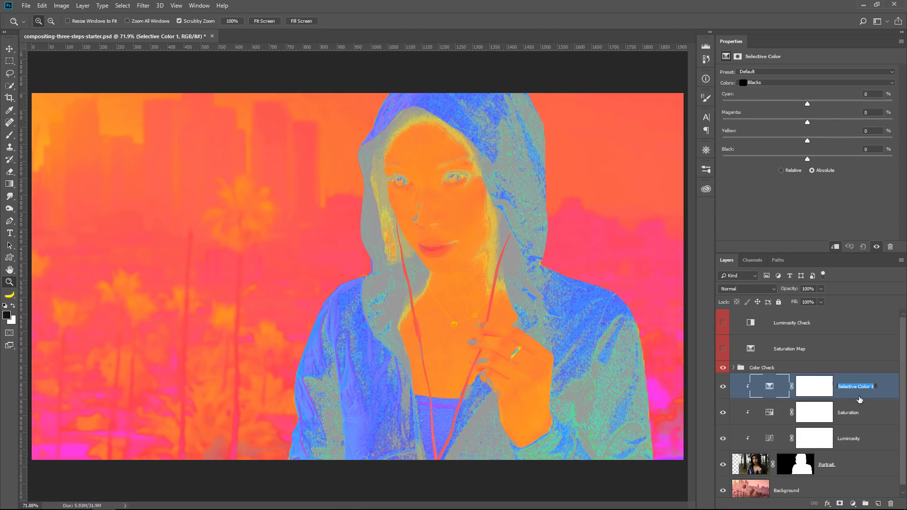
pyautogui.write('Color')
pyautogui.press('Return')
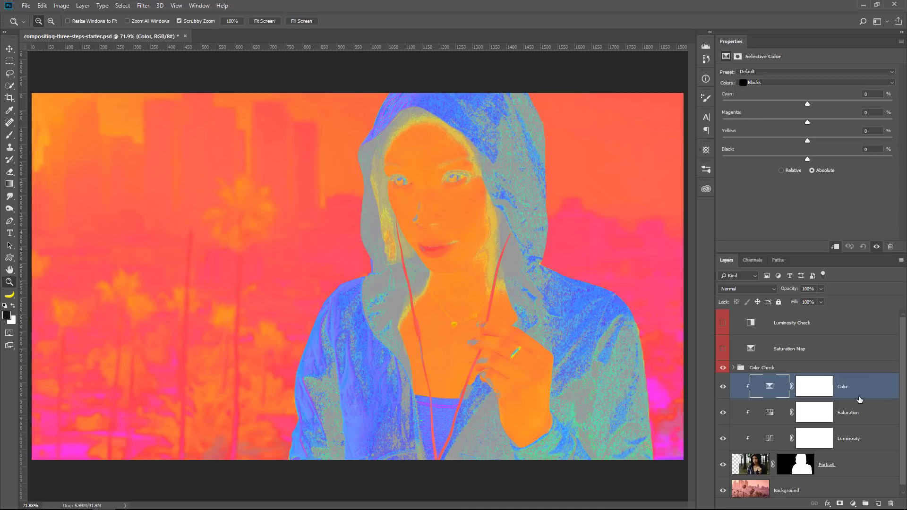
pyautogui.click(749, 288)
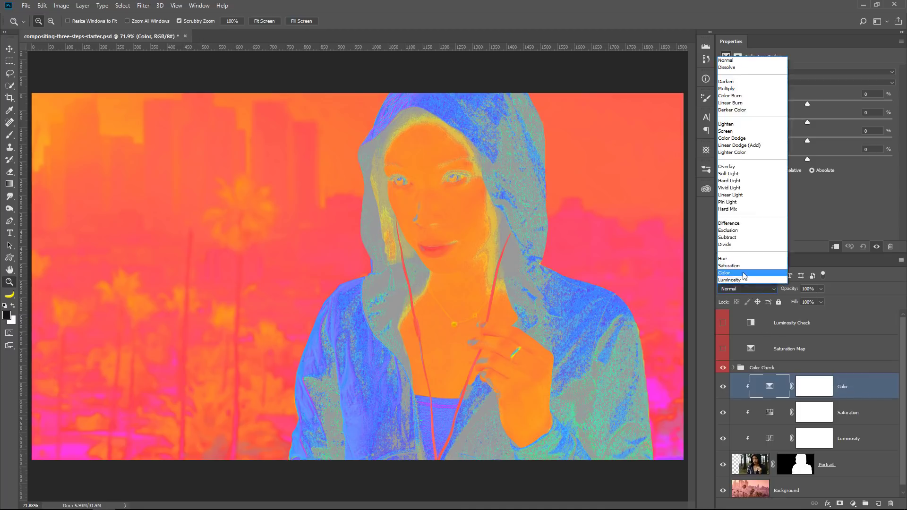
pyautogui.click(743, 273)
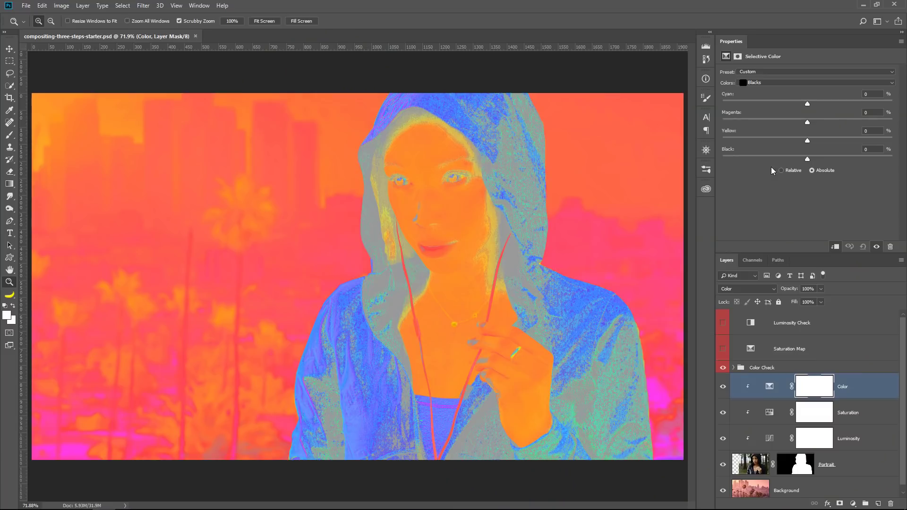
# Step: Choose Blacks for the Color layer and examine the background's colours through the Color Check with the portrait hidden and shown
pyautogui.click(763, 83)
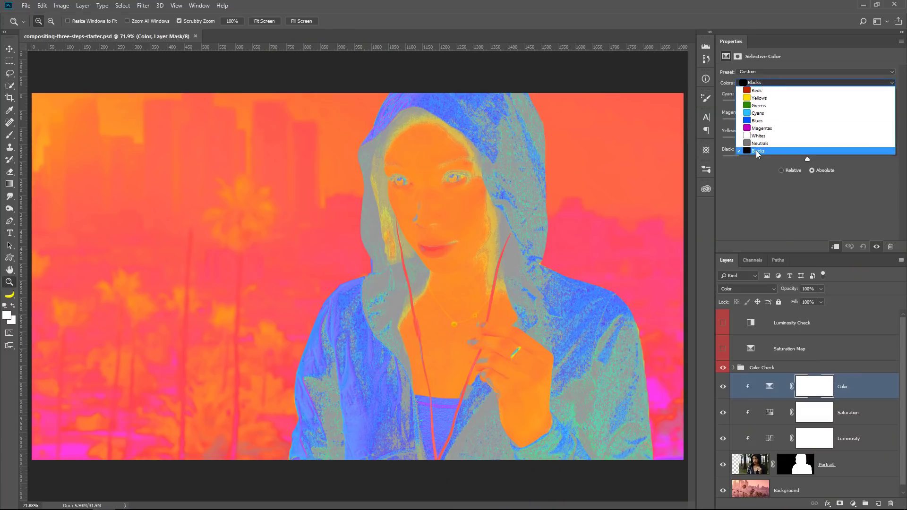
pyautogui.click(756, 151)
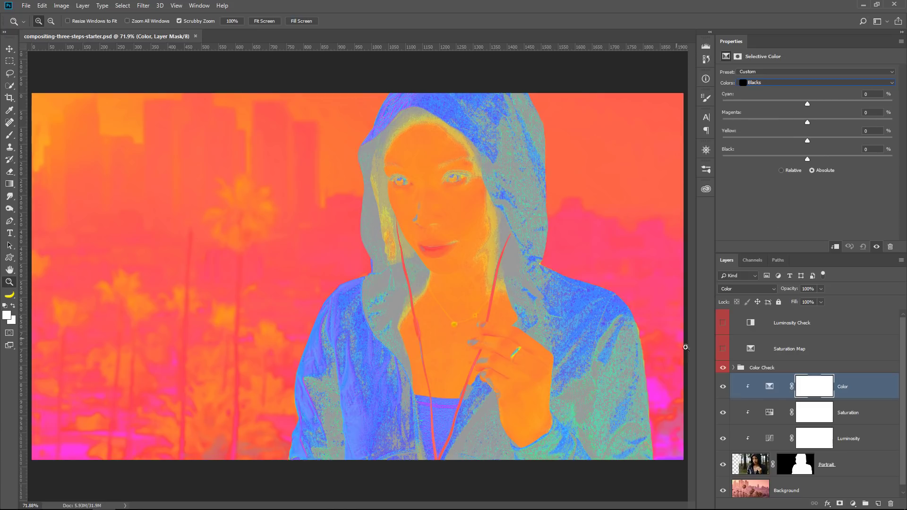
pyautogui.click(723, 465)
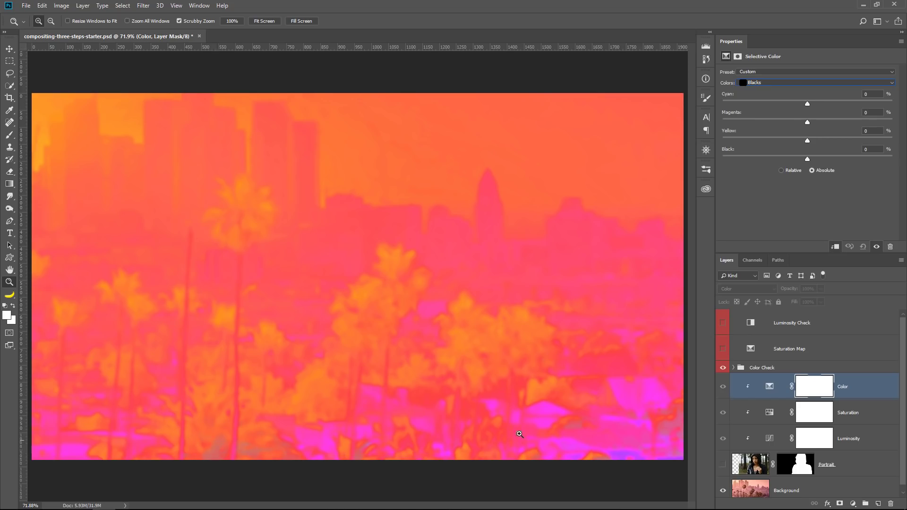
pyautogui.click(722, 464)
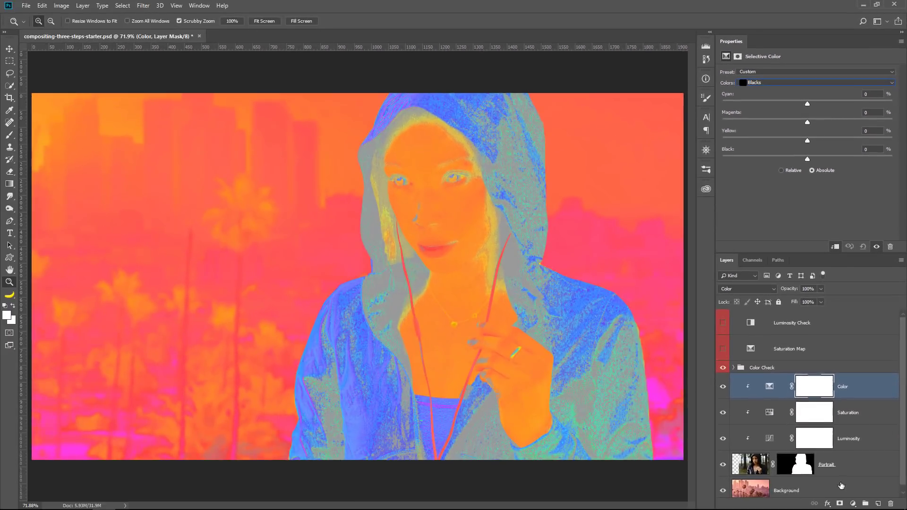
pyautogui.click(852, 503)
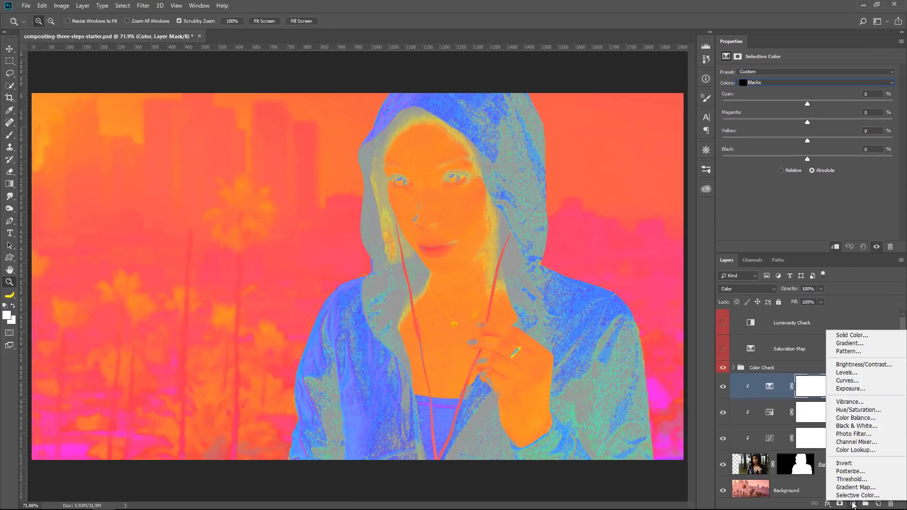
pyautogui.click(849, 418)
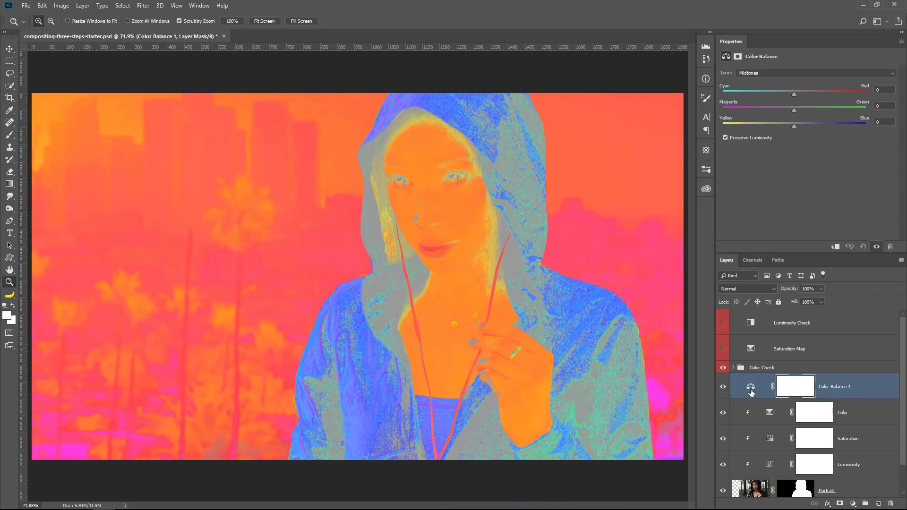
pyautogui.click(774, 390)
pyautogui.moveTo(773, 392); pyautogui.dragTo(890, 503)
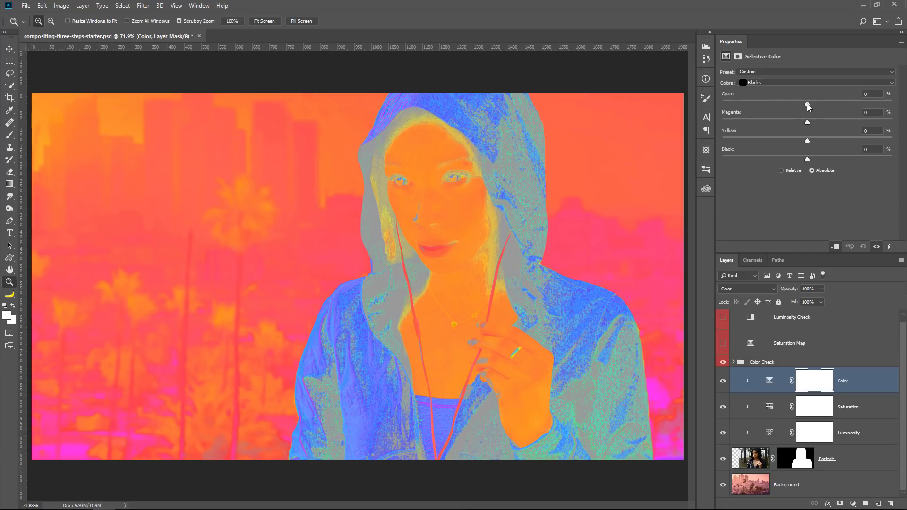
# Step: Set the Color layer's Blacks to Cyan -15, Magenta +1 and Yellow +2, and hide the Color Check group
pyautogui.moveTo(807, 106); pyautogui.dragTo(796, 108)
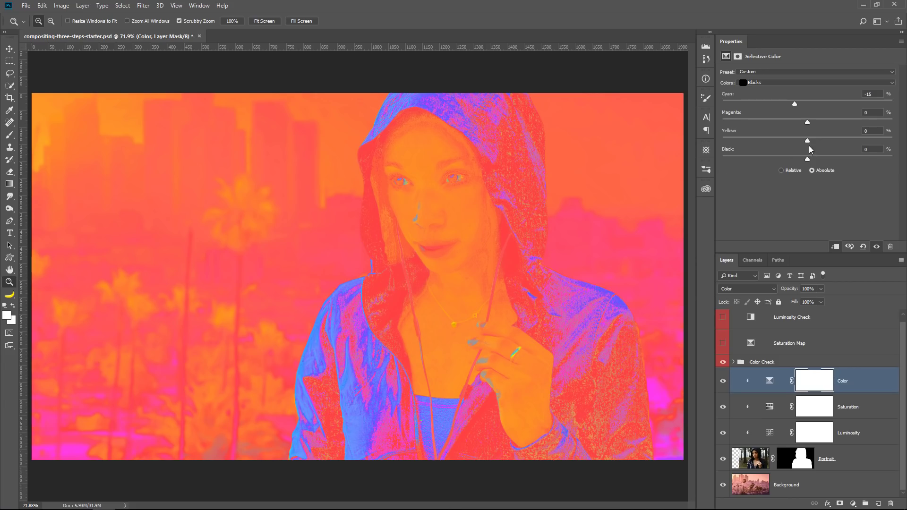
pyautogui.moveTo(806, 123); pyautogui.dragTo(809, 140)
pyautogui.click(722, 362)
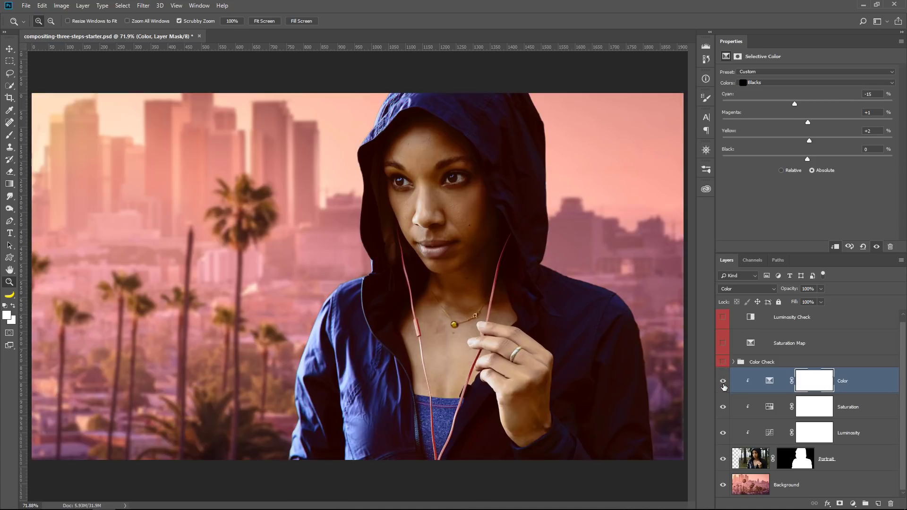
# Step: Compare the portrait without the Color layer, show the Color Check group and change its solid fill to a slightly darker gray
pyautogui.click(723, 383)
pyautogui.click(723, 382)
pyautogui.click(722, 362)
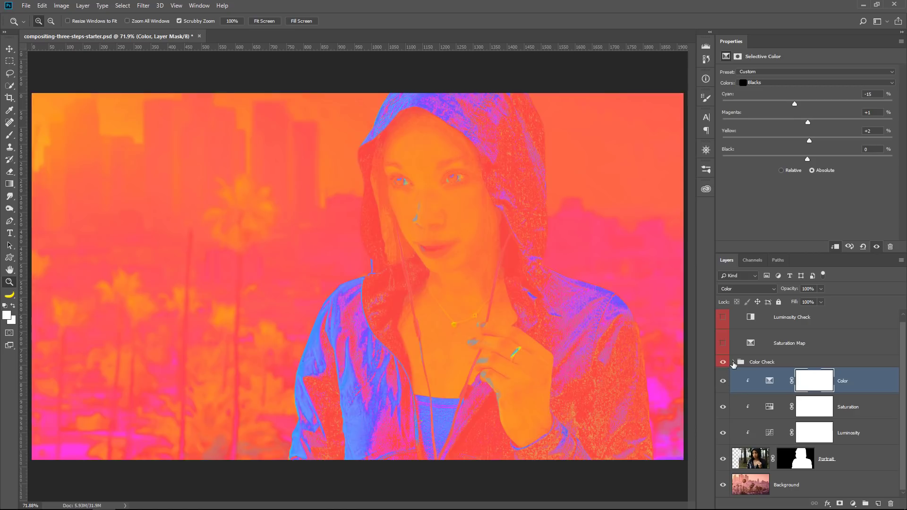
pyautogui.click(733, 361)
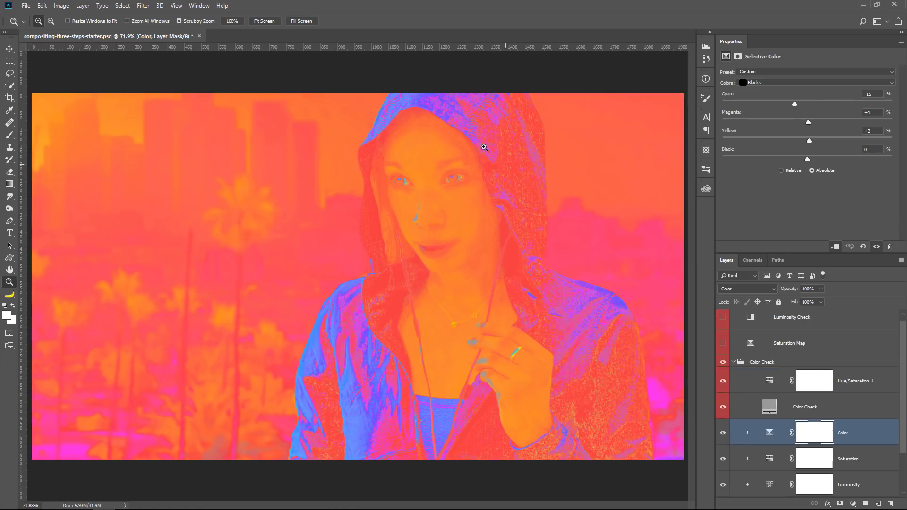
pyautogui.click(769, 409)
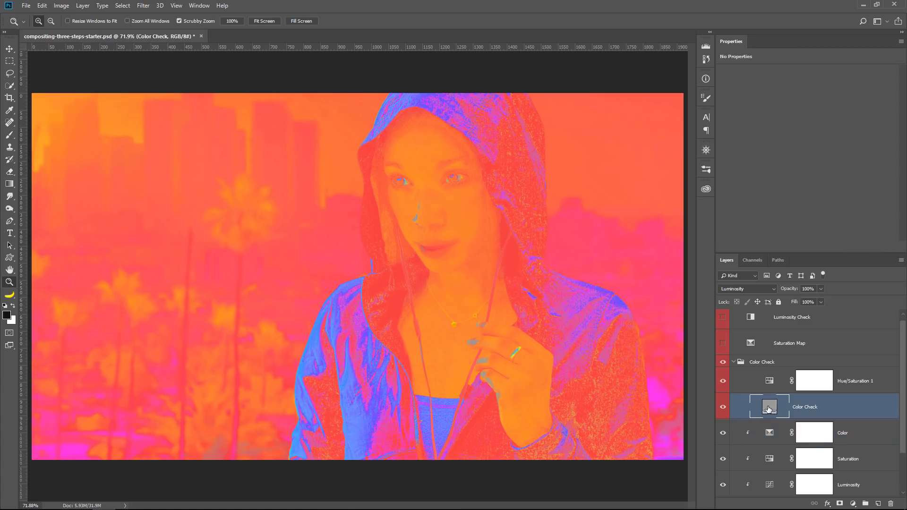
pyautogui.doubleClick(768, 409)
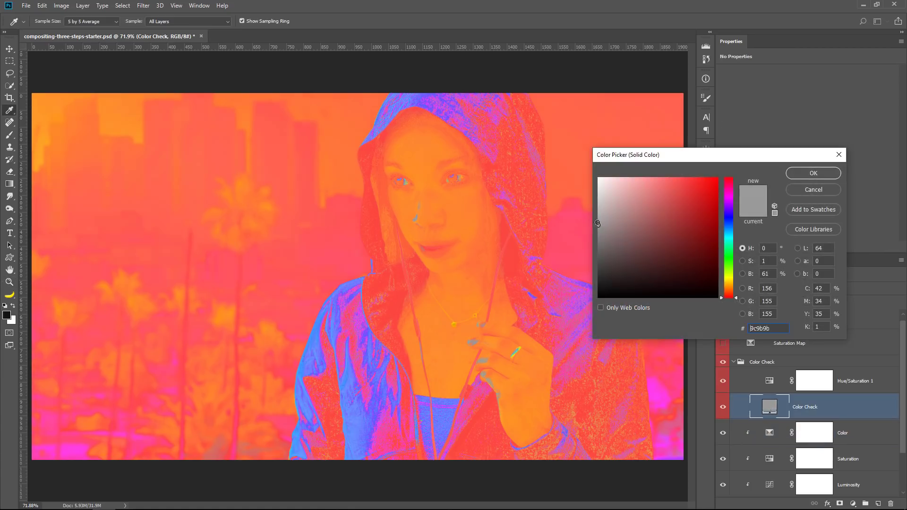
pyautogui.click(595, 196)
pyautogui.moveTo(596, 196)
pyautogui.mouseDown()
pyautogui.moveTo(596, 259)
pyautogui.moveTo(596, 212)
pyautogui.moveTo(595, 237)
pyautogui.moveTo(591, 230)
pyautogui.mouseUp()
pyautogui.click(801, 174)
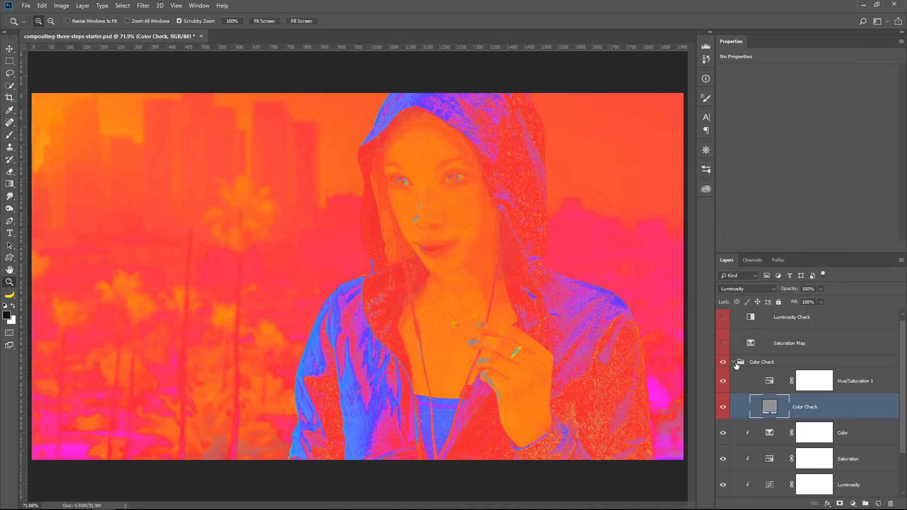
pyautogui.click(733, 363)
pyautogui.click(734, 363)
# Step: Set the Color layer's Neutrals to Cyan -8 and Magenta +4, and lower Yellow slightly
pyautogui.click(824, 383)
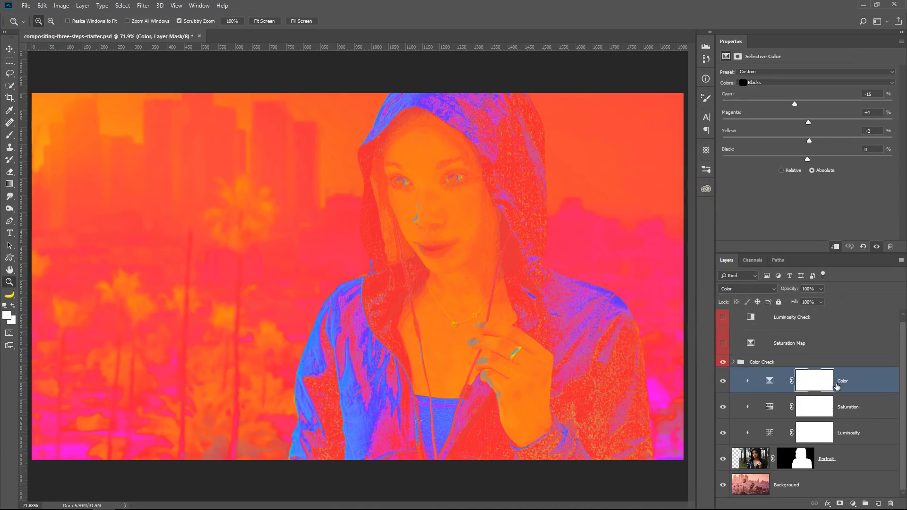
pyautogui.click(773, 382)
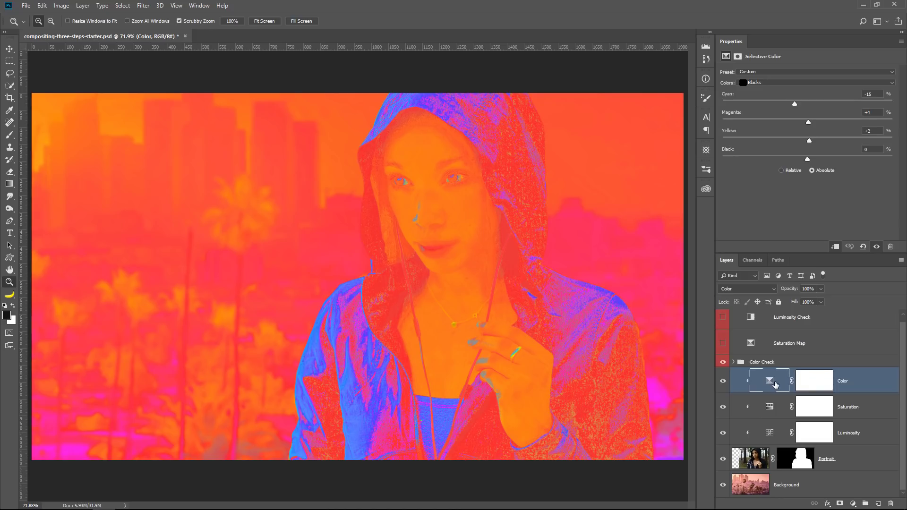
pyautogui.click(771, 81)
pyautogui.click(774, 144)
pyautogui.moveTo(807, 108); pyautogui.dragTo(810, 121)
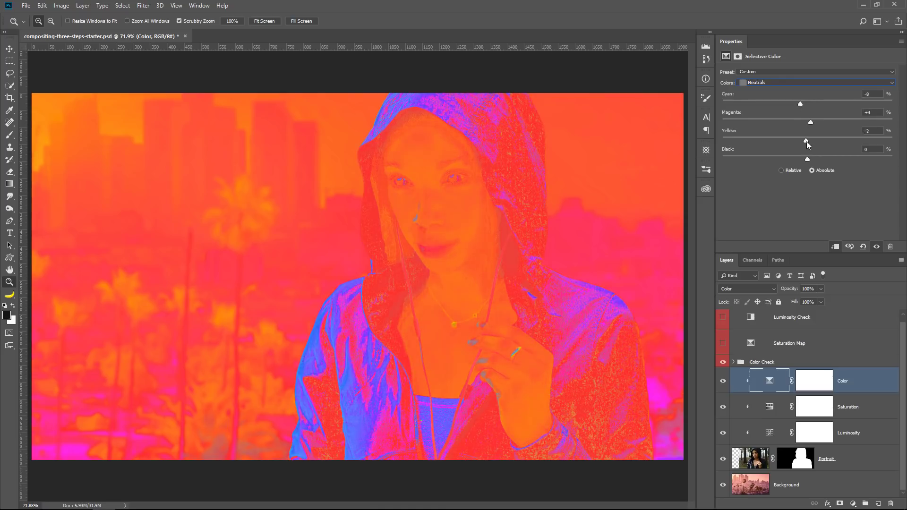
# Step: Set the Color layer's Whites to Cyan -23, Magenta +12 and Yellow +16, and hide the Color Check group
pyautogui.click(757, 83)
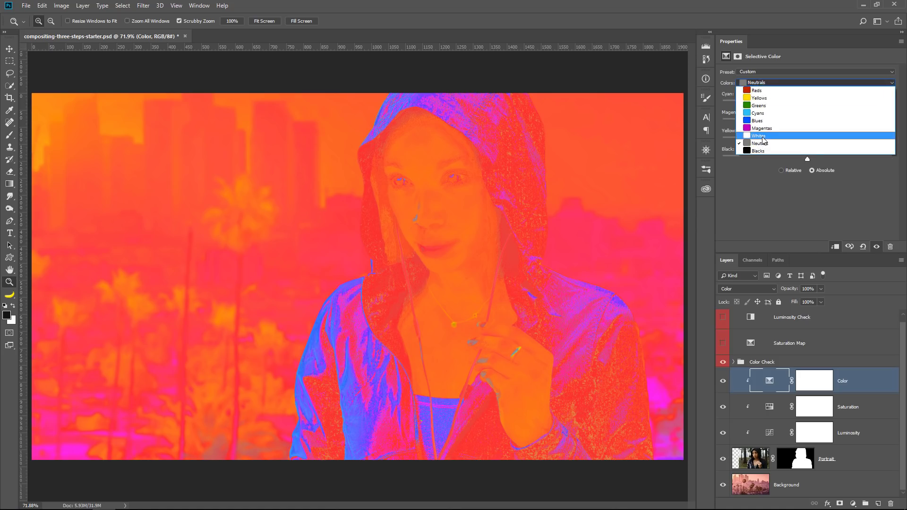
pyautogui.click(759, 135)
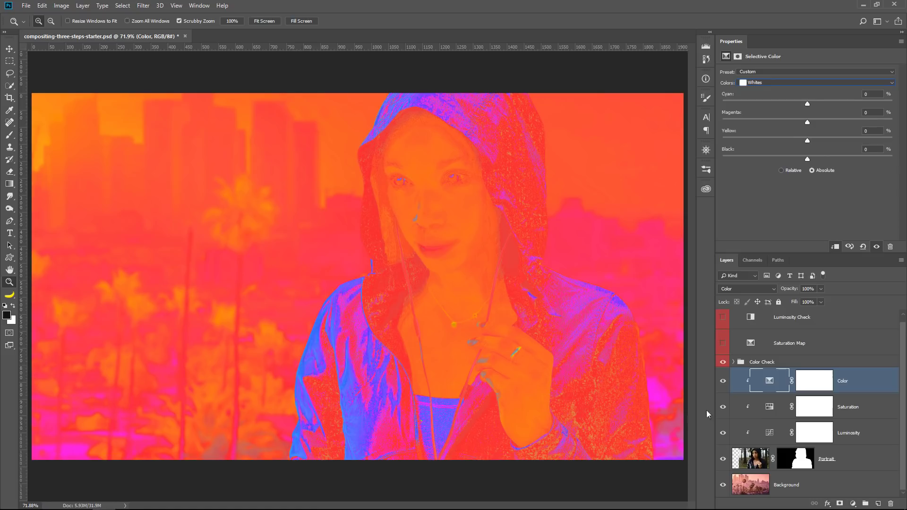
pyautogui.click(723, 364)
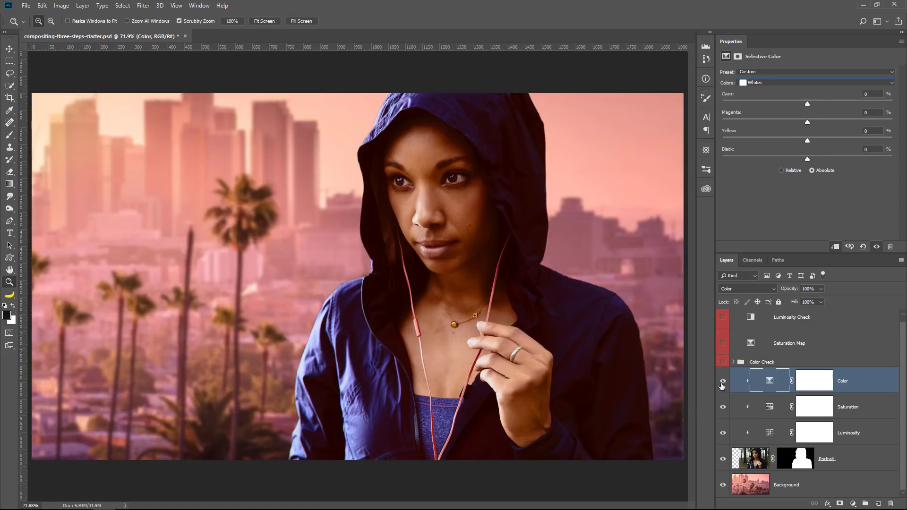
pyautogui.click(723, 363)
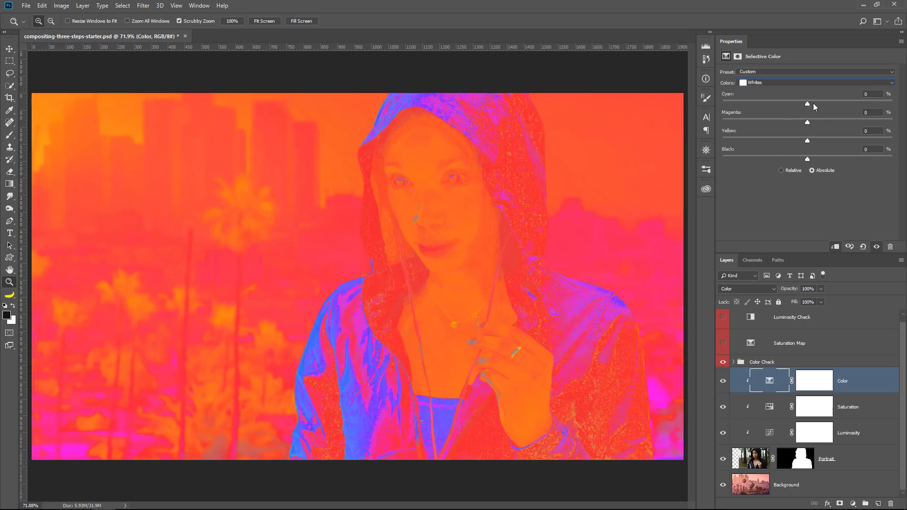
pyautogui.moveTo(814, 106); pyautogui.dragTo(820, 141)
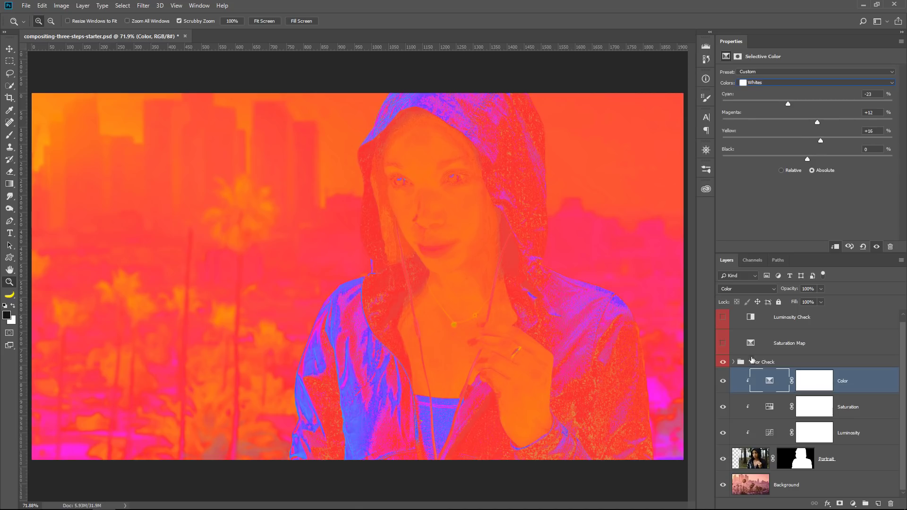
pyautogui.click(723, 361)
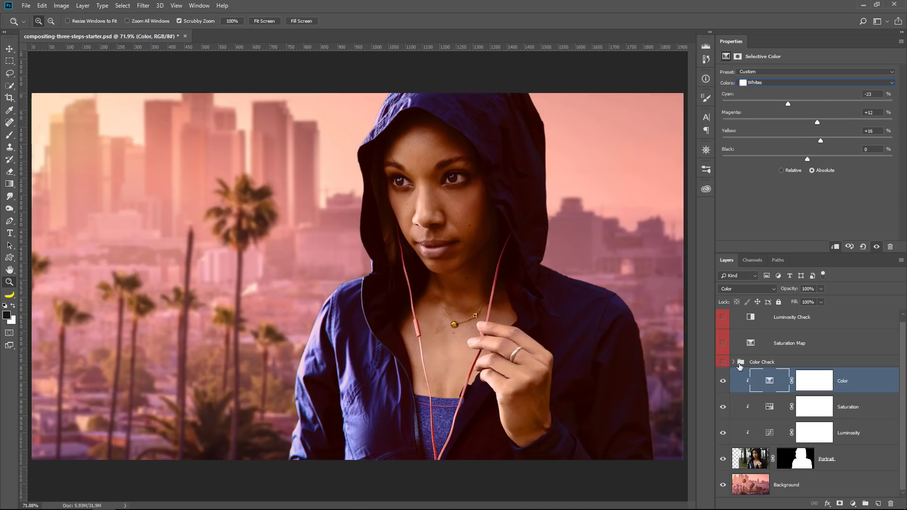
# Step: Compare the portrait with the Color layer hidden and shown, and recheck its colours through the Color Check group
pyautogui.click(723, 382)
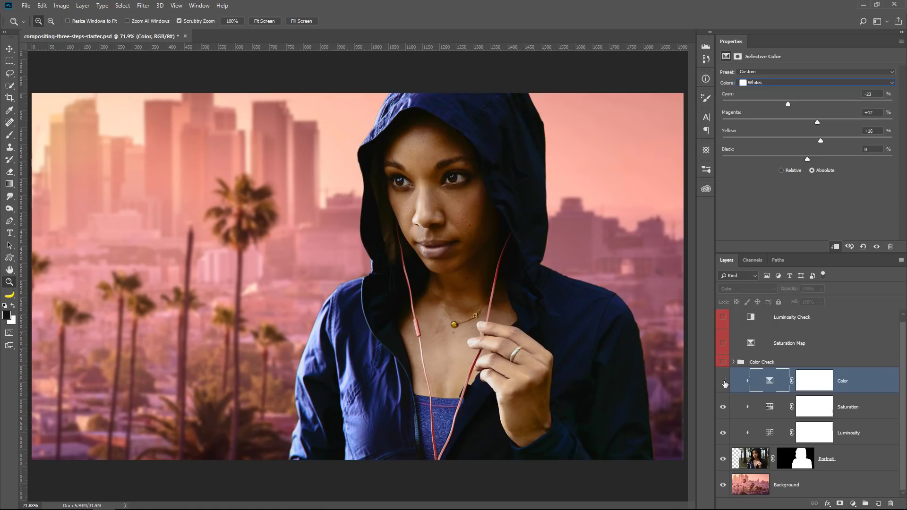
pyautogui.click(723, 381)
pyautogui.click(724, 381)
pyautogui.click(723, 381)
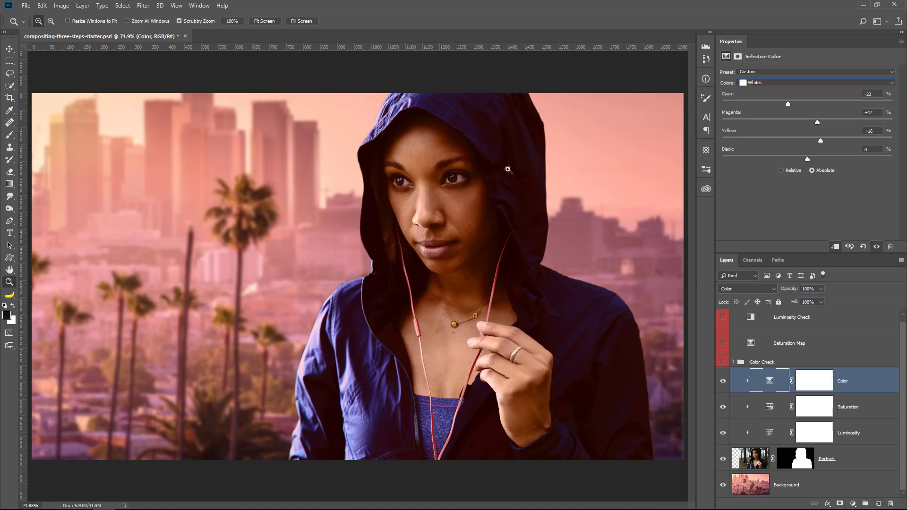
pyautogui.click(722, 362)
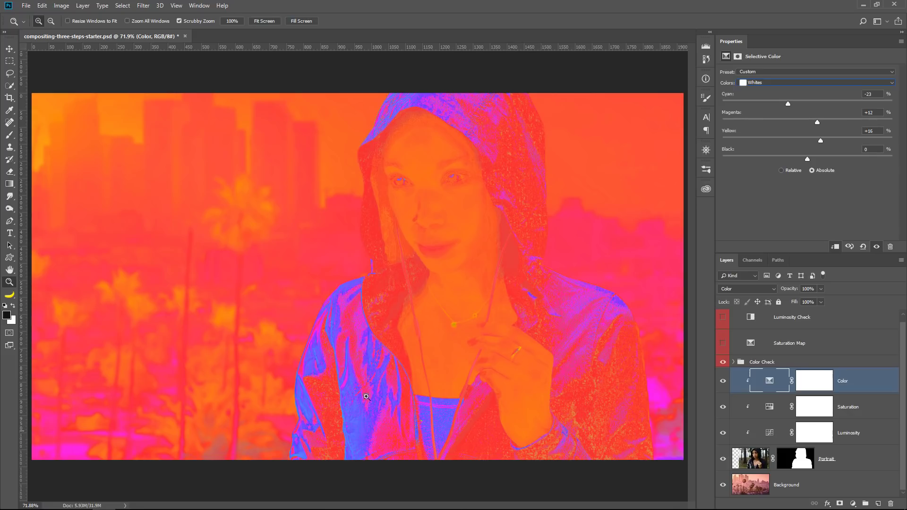
pyautogui.click(722, 361)
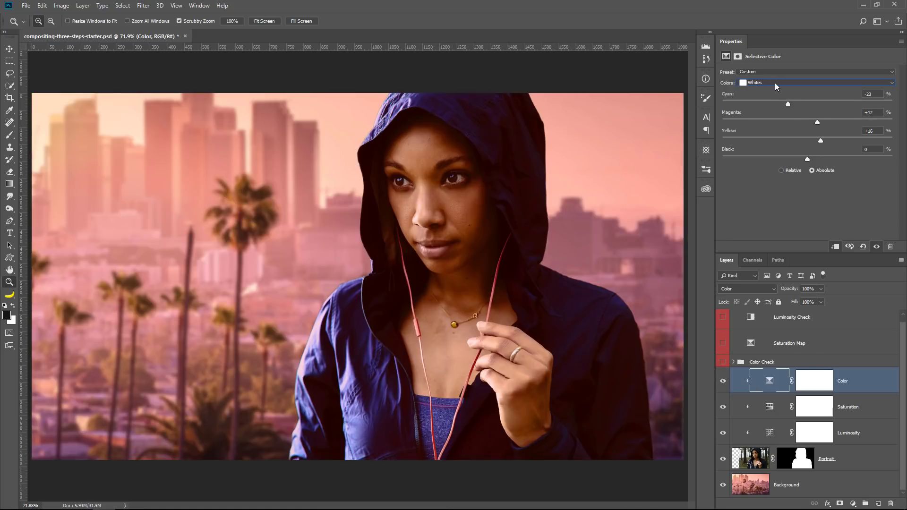
# Step: Shift the jacket's tones in the Color layer by raising Yellow in Blues and Magenta in Cyans, and compare before and after
pyautogui.click(774, 83)
pyautogui.click(773, 118)
pyautogui.moveTo(806, 140); pyautogui.dragTo(826, 140)
pyautogui.click(769, 82)
pyautogui.click(767, 114)
pyautogui.moveTo(812, 122); pyautogui.dragTo(814, 124)
pyautogui.click(722, 384)
pyautogui.click(723, 384)
# Step: Set the Color layer's Reds to Cyan +8 and compare the portrait with and without the adjustment
pyautogui.click(769, 83)
pyautogui.click(770, 91)
pyautogui.moveTo(807, 104); pyautogui.dragTo(820, 104)
pyautogui.click(763, 83)
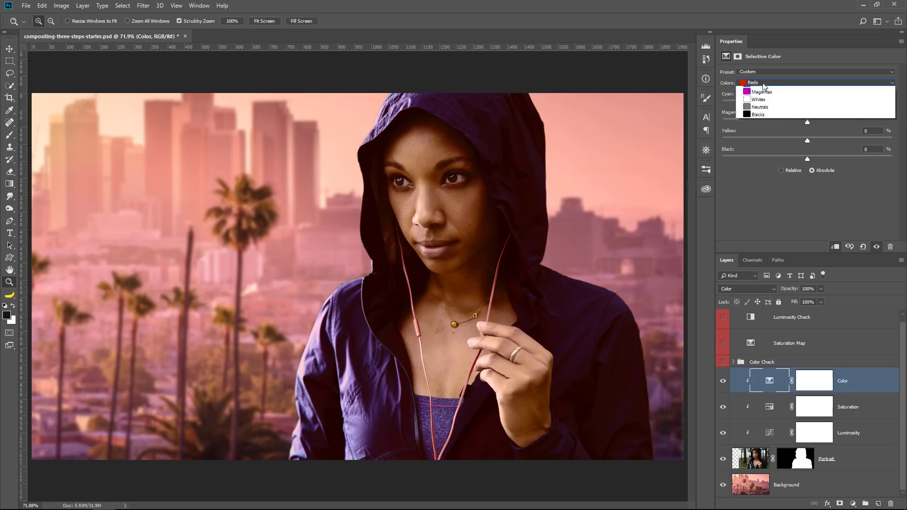
pyautogui.click(752, 203)
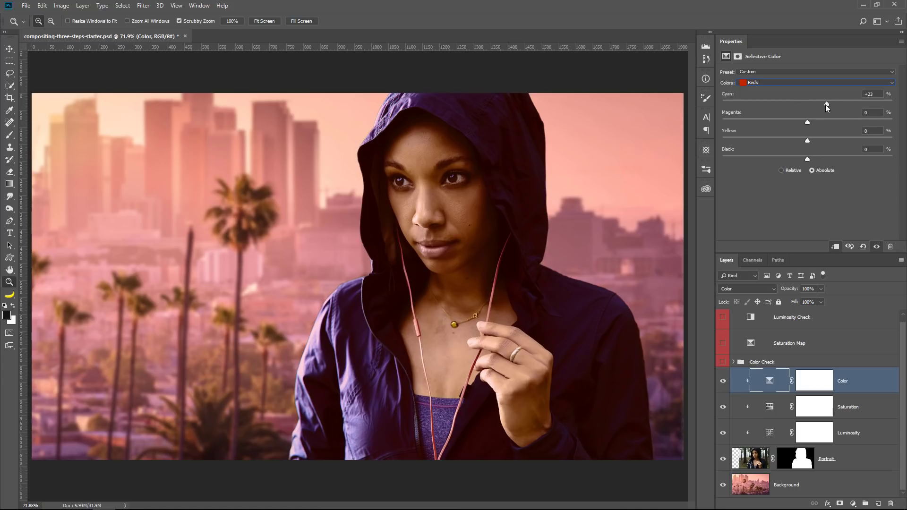
pyautogui.moveTo(825, 104); pyautogui.dragTo(819, 105)
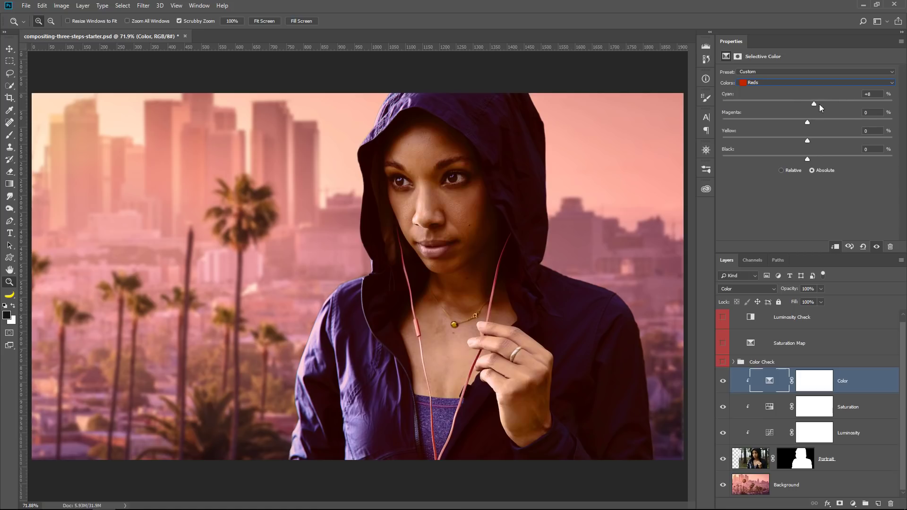
pyautogui.click(723, 384)
pyautogui.click(723, 385)
# Step: Set the Color layer's Yellows to Cyan +4 and compare the portrait with and without the adjustment
pyautogui.click(779, 82)
pyautogui.click(802, 91)
pyautogui.moveTo(807, 107); pyautogui.dragTo(815, 105)
pyautogui.moveTo(806, 103); pyautogui.dragTo(810, 103)
pyautogui.click(723, 381)
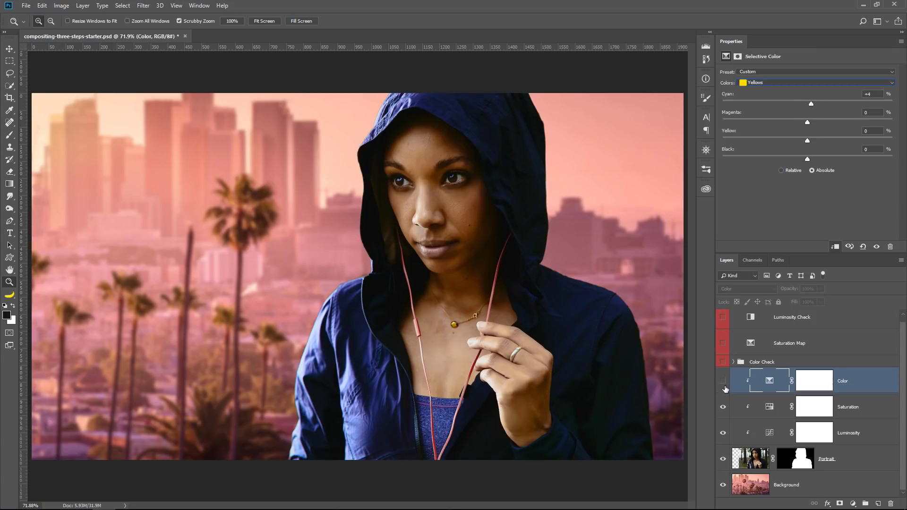
pyautogui.click(723, 382)
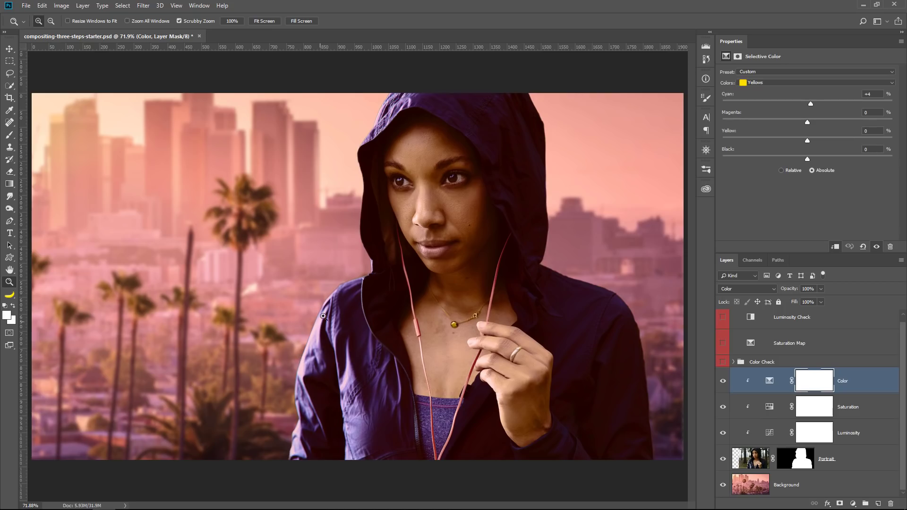
# Step: Raise Yellow in the Color layer's Whites to +53
pyautogui.click(755, 86)
pyautogui.click(769, 137)
pyautogui.moveTo(852, 140); pyautogui.dragTo(853, 139)
# Step: Review the Saturation adjustment and move the Luminosity curve's lower point to Input 80, Output 66
pyautogui.click(776, 415)
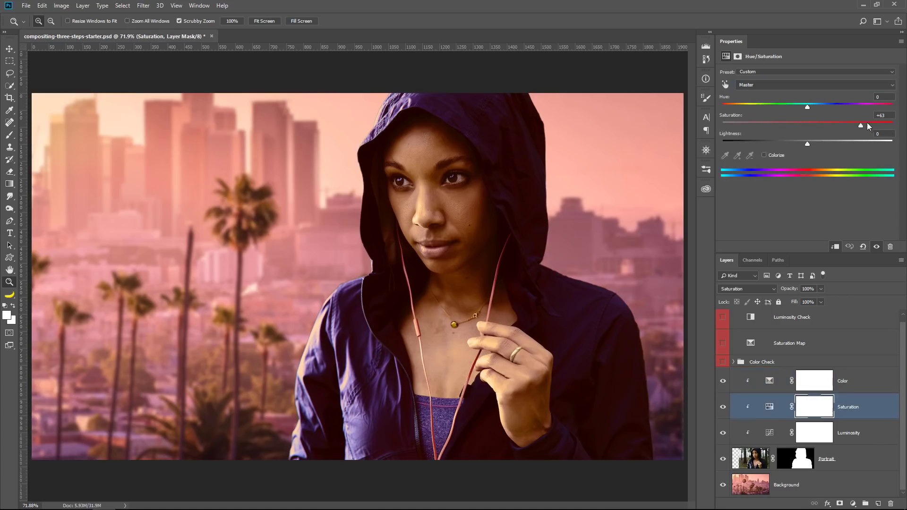
pyautogui.click(776, 433)
pyautogui.moveTo(792, 184); pyautogui.dragTo(793, 182)
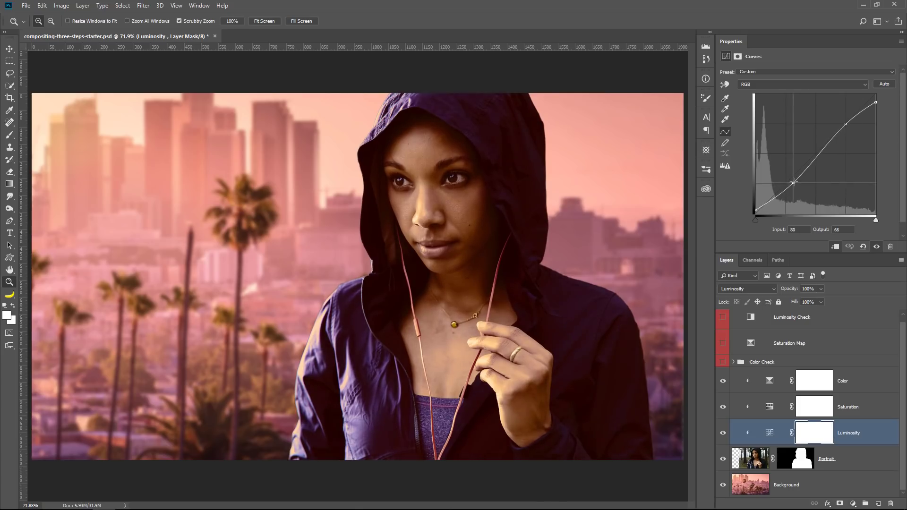
# Step: Compare the composite with the Luminosity, Saturation and Color adjustments hidden and shown
pyautogui.click(723, 433)
pyautogui.click(723, 380)
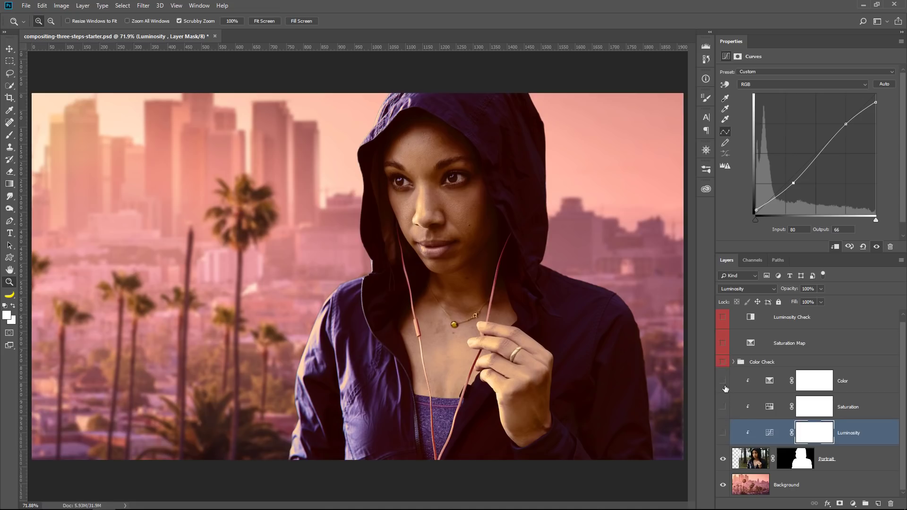
pyautogui.click(723, 407)
pyautogui.click(722, 432)
pyautogui.moveTo(722, 434); pyautogui.dragTo(723, 383)
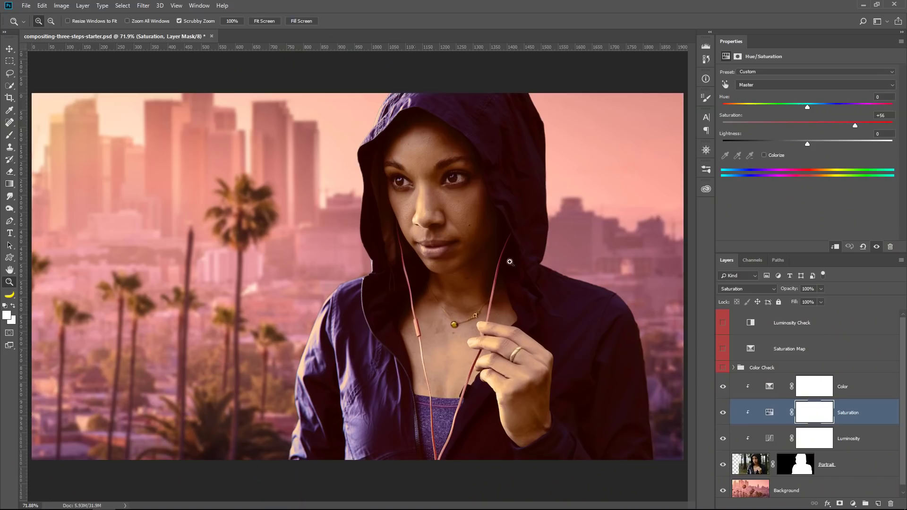
# Step: Convert the layers from Color down to Background into a single smart object
pyautogui.click(767, 394)
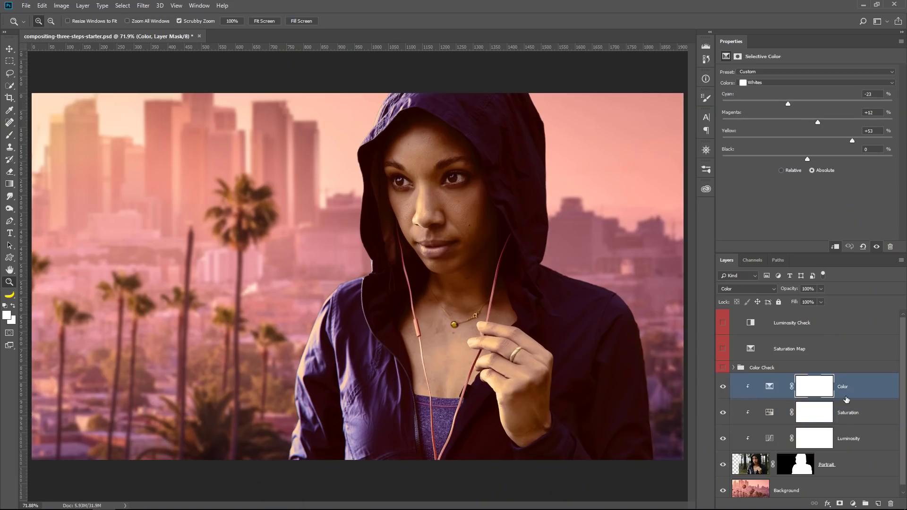
pyautogui.keyDown('shift'); pyautogui.click(824, 489); pyautogui.keyUp('shift')
pyautogui.rightClick(823, 488)
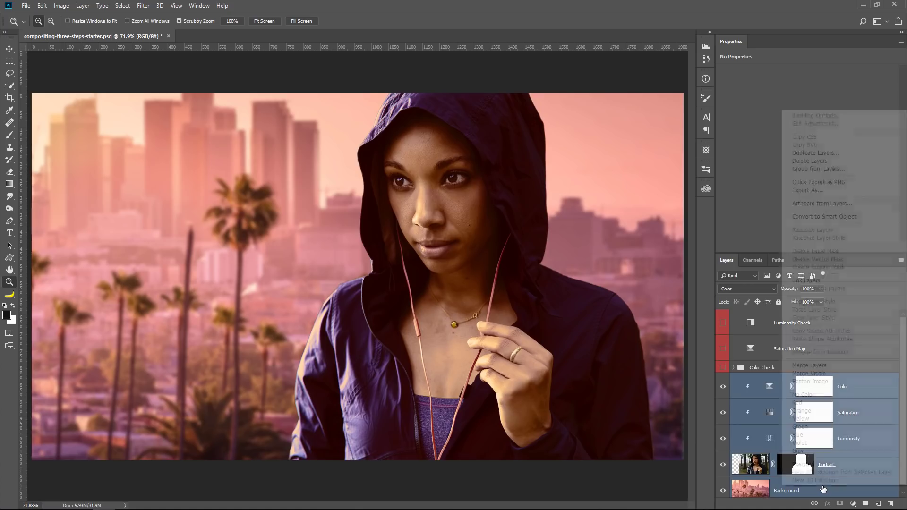
pyautogui.click(825, 216)
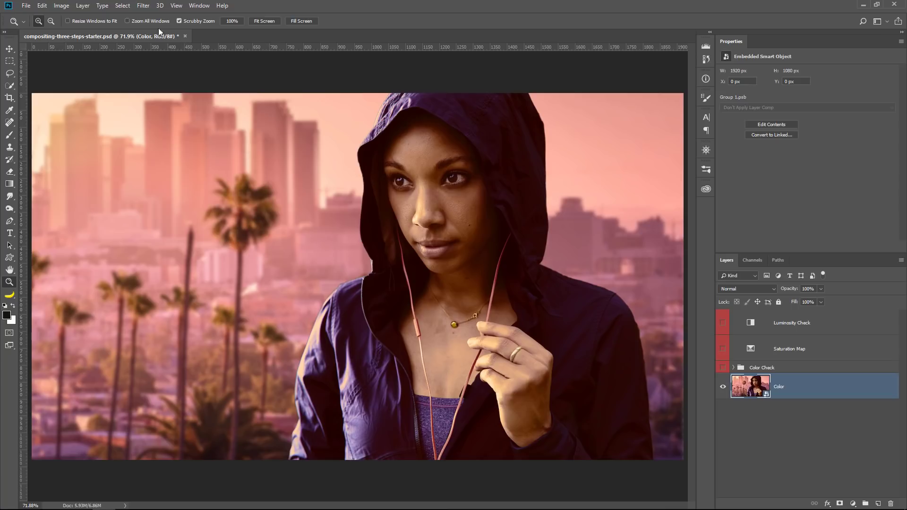
# Step: Start a Camera Raw Filter on the smart object, setting Clarity +28 and Shadows +15 and lowering Highlights slightly
pyautogui.click(143, 5)
pyautogui.click(169, 62)
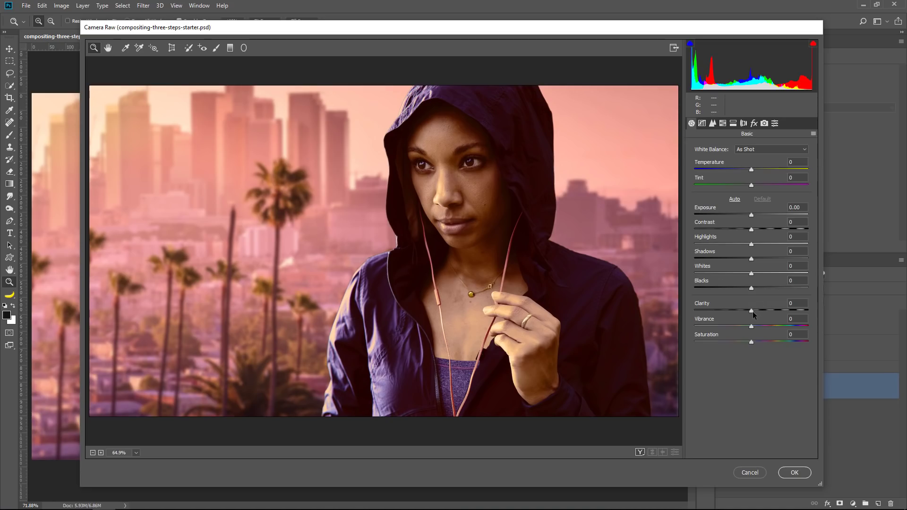
pyautogui.moveTo(751, 310); pyautogui.dragTo(757, 310)
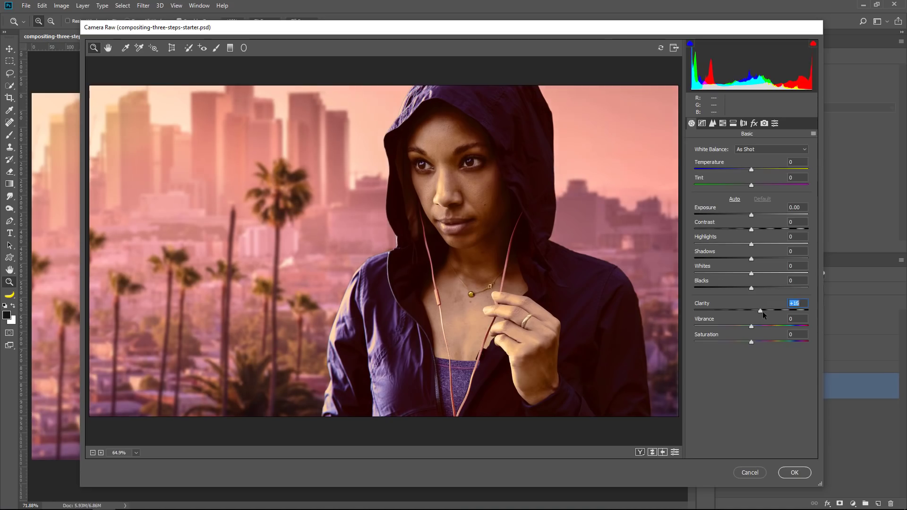
pyautogui.moveTo(752, 258); pyautogui.dragTo(758, 262)
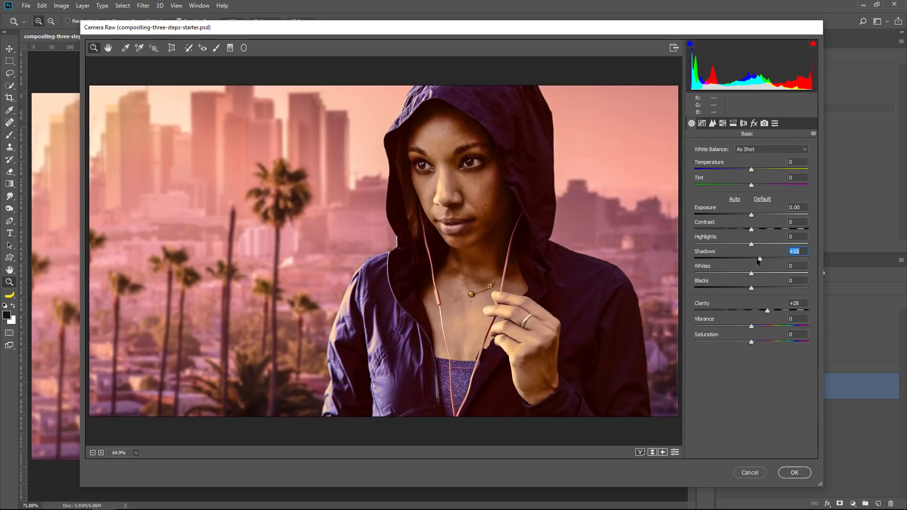
pyautogui.moveTo(751, 245); pyautogui.dragTo(744, 245)
# Step: Add slight sharpening in the Camera Raw Filter and set the Grain amount to 13, judging it around the hood and eye
pyautogui.click(712, 124)
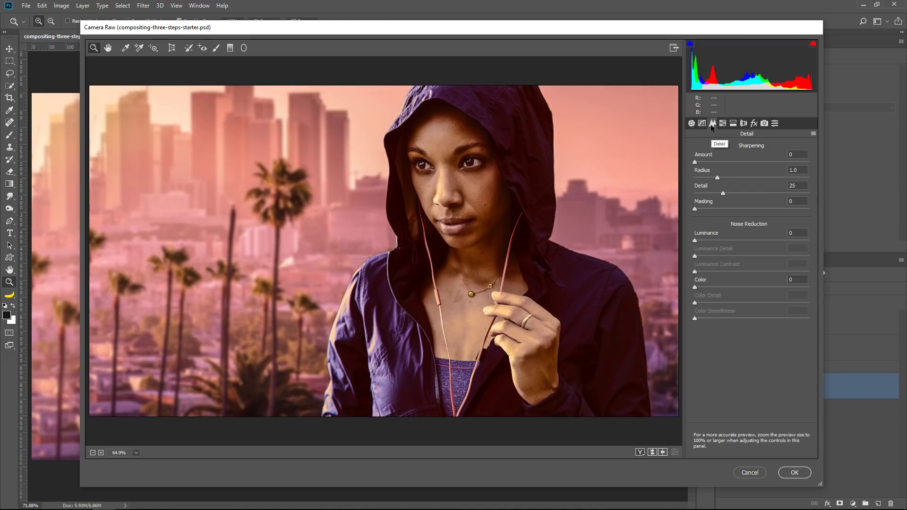
pyautogui.moveTo(695, 162); pyautogui.dragTo(708, 165)
pyautogui.click(753, 123)
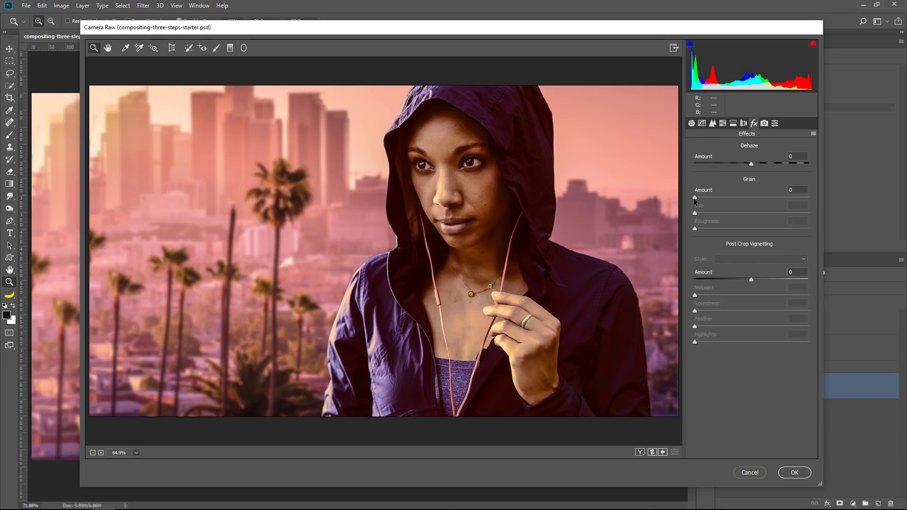
pyautogui.click(393, 181)
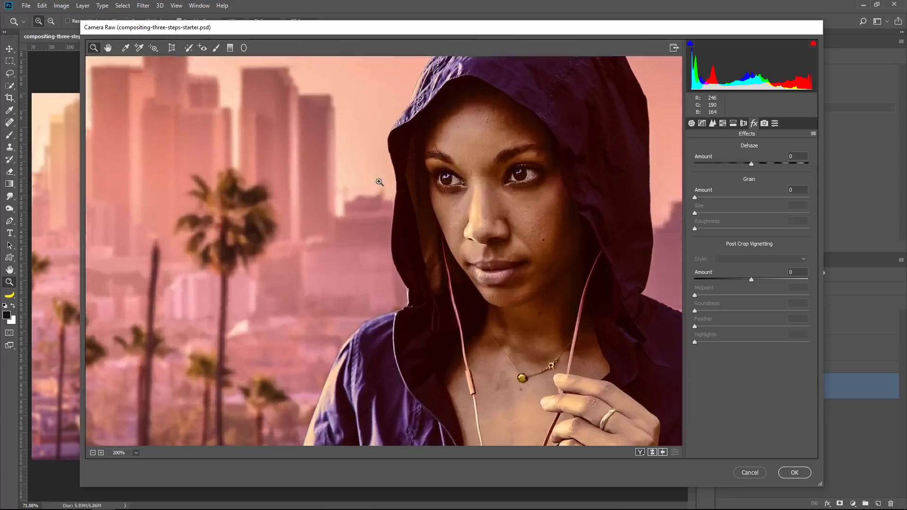
pyautogui.click(379, 182)
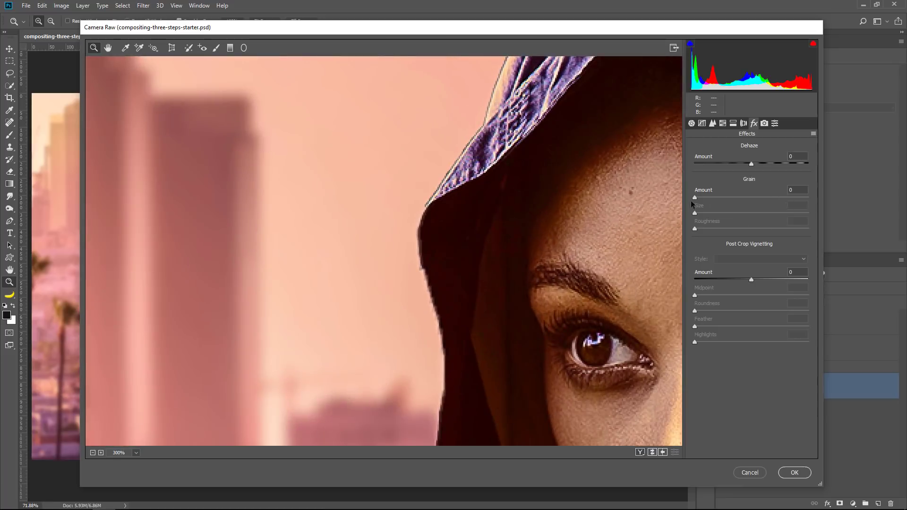
pyautogui.moveTo(694, 199); pyautogui.dragTo(708, 198)
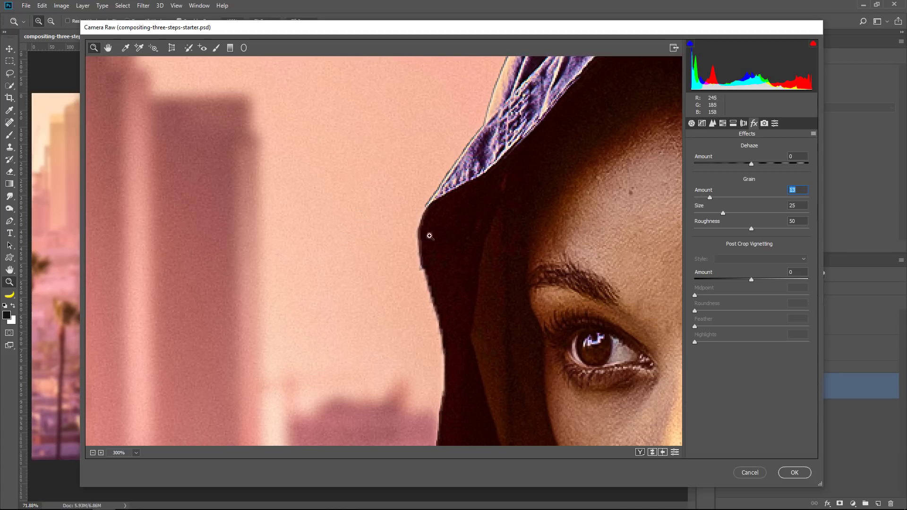
# Step: Apply the Camera Raw Filter with a Post Crop Vignetting amount of -12 and compare the image with Smart Filters hidden and shown
pyautogui.rightClick(543, 265)
pyautogui.click(577, 323)
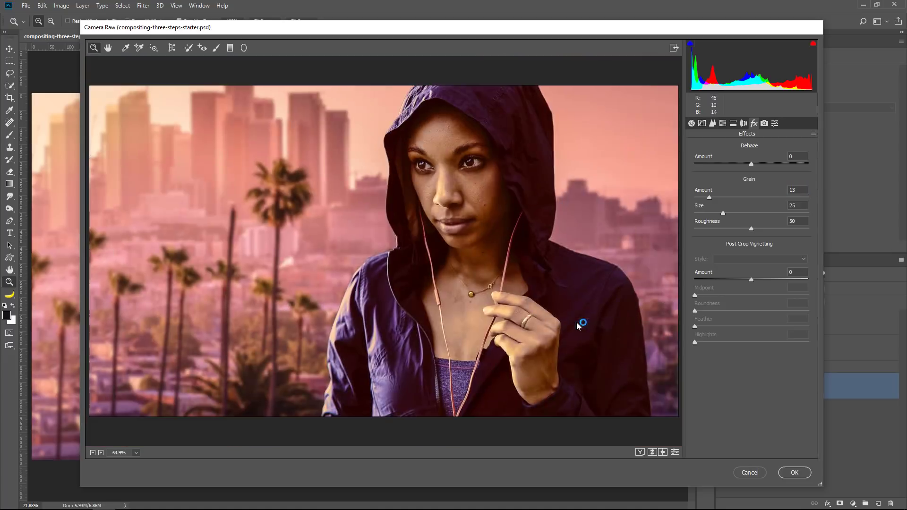
pyautogui.moveTo(751, 280); pyautogui.dragTo(745, 279)
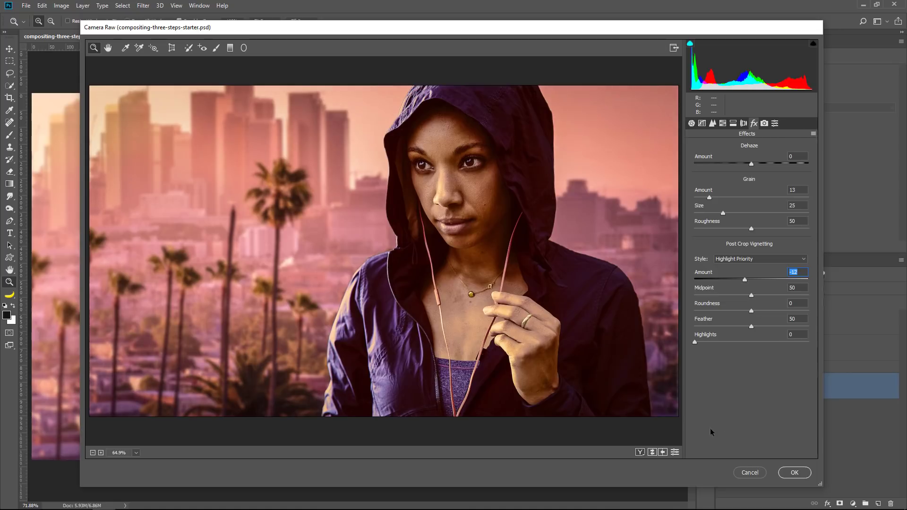
pyautogui.click(793, 473)
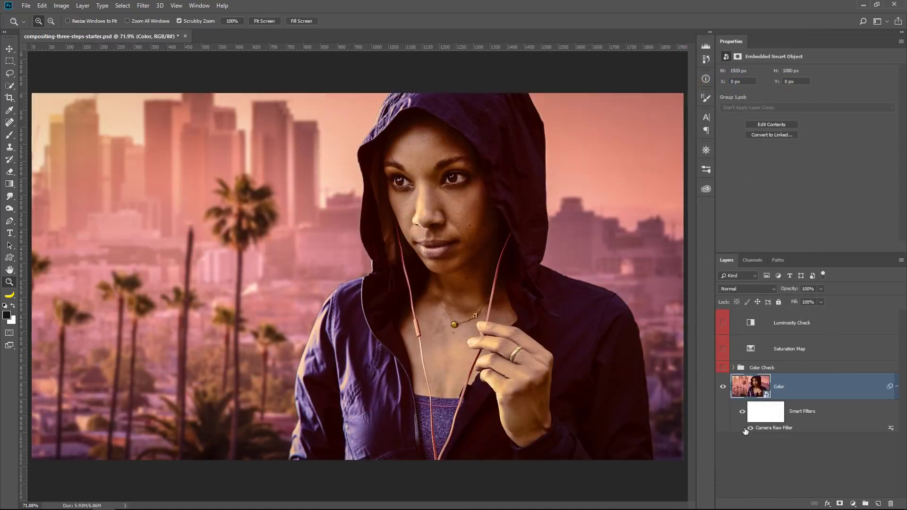
pyautogui.click(741, 414)
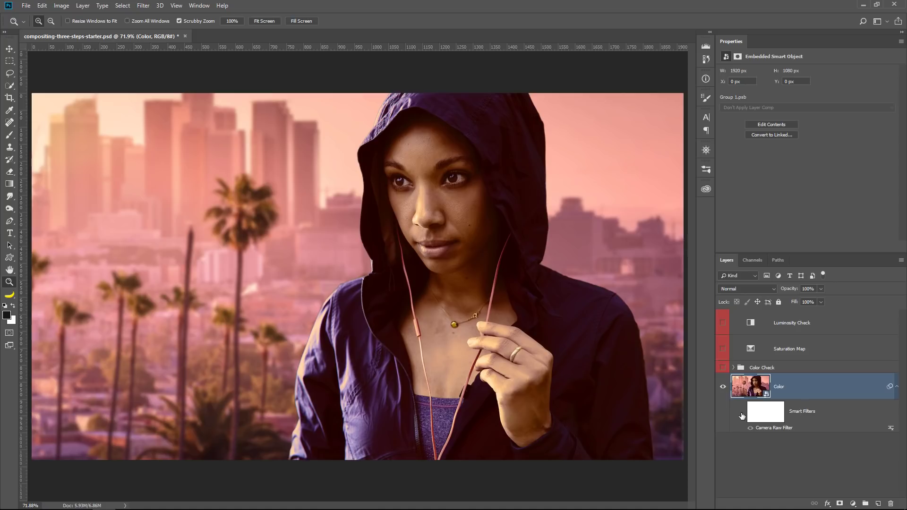
pyautogui.click(741, 414)
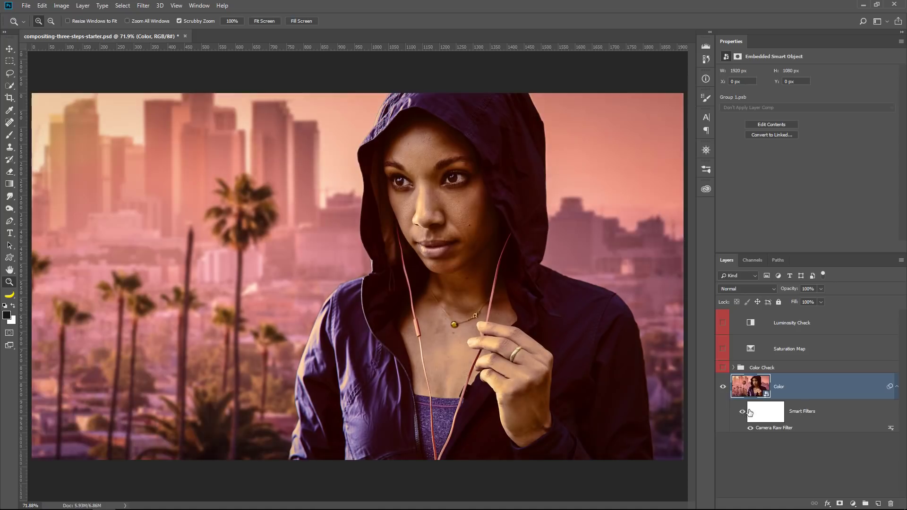